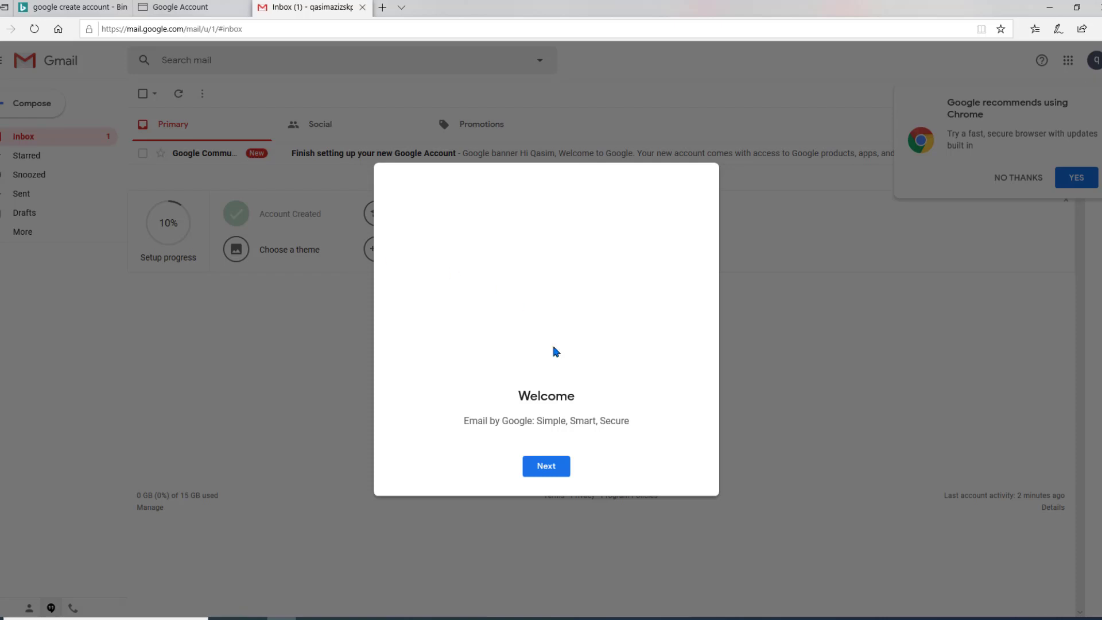
- Complete the Gmail welcome setup, keeping the Default inbox view
left_click(548, 466)
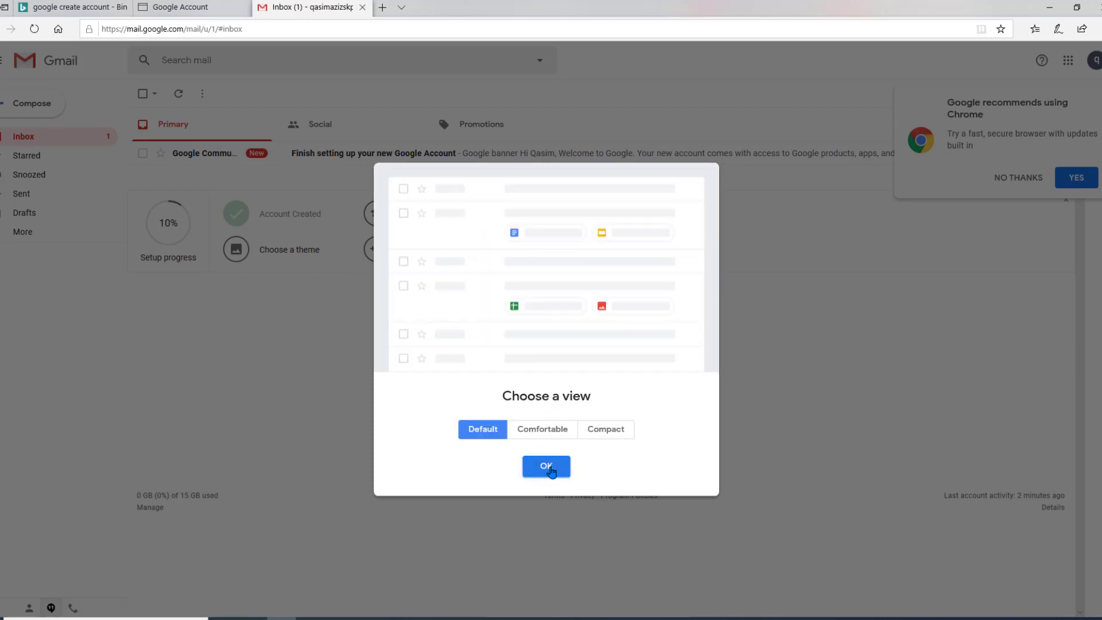
left_click(548, 466)
- Open YouTube from the Google Account page and sign in with the newly created Google account
left_click(180, 7)
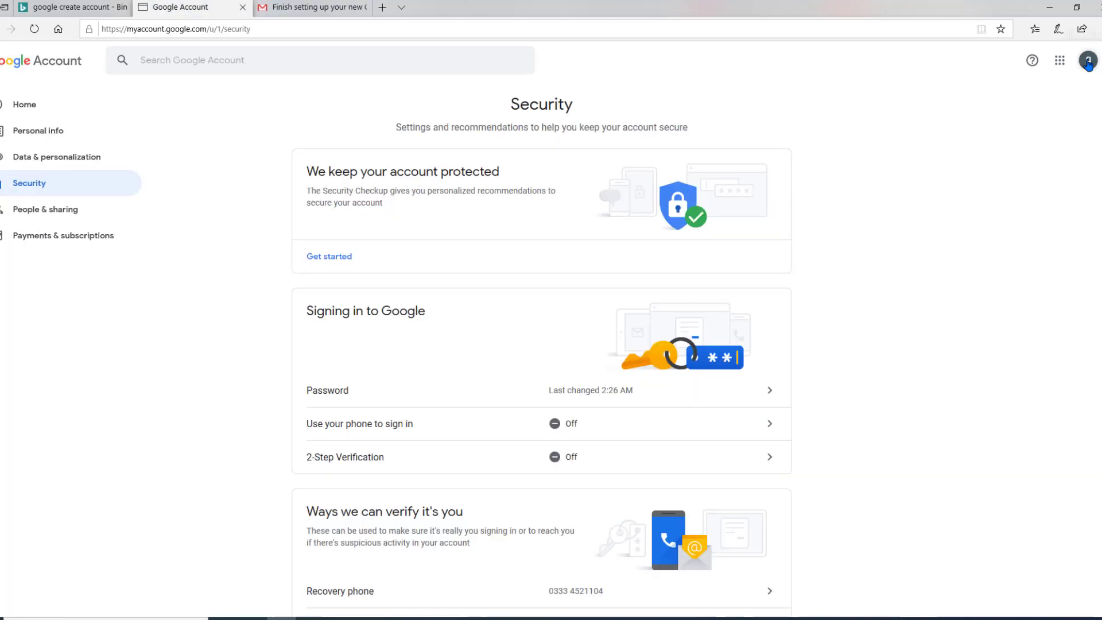
left_click(1058, 68)
left_click(1065, 122)
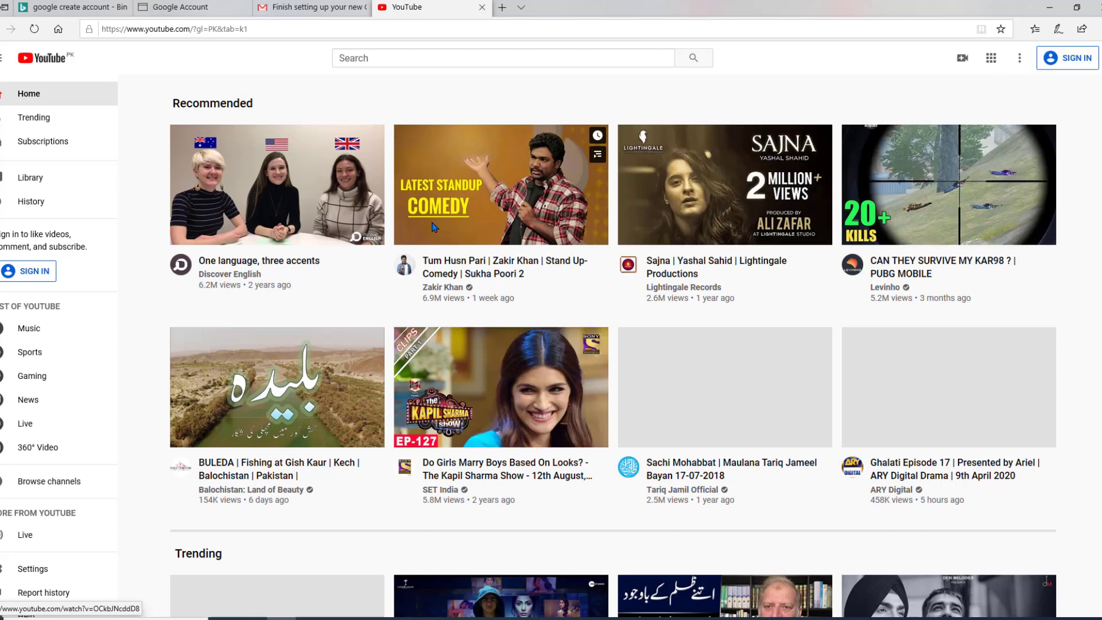
left_click(1071, 60)
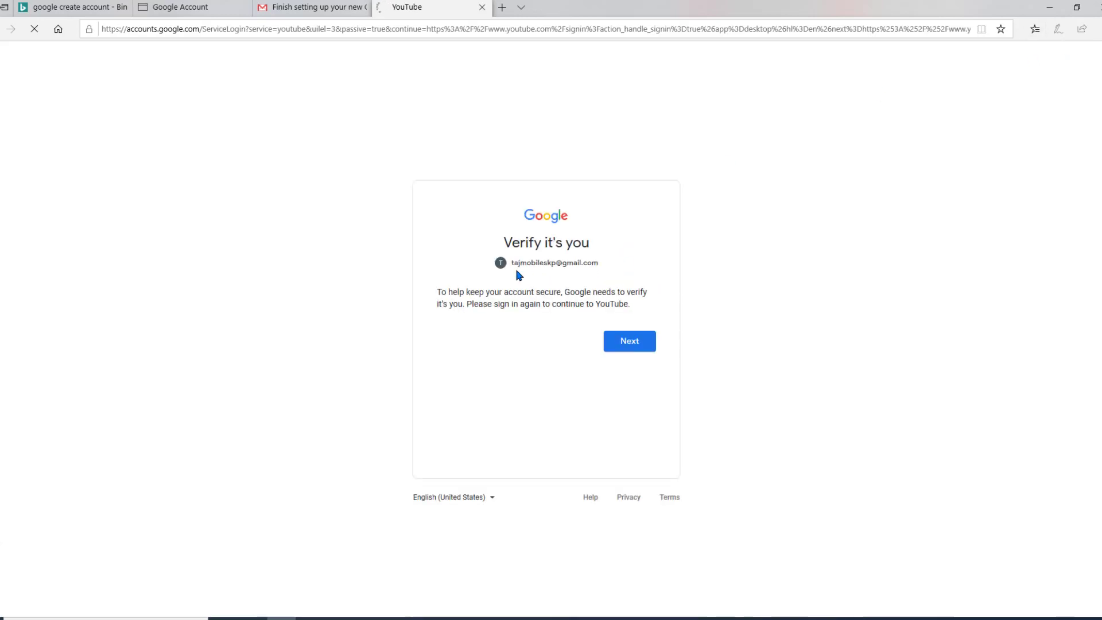
left_click(619, 349)
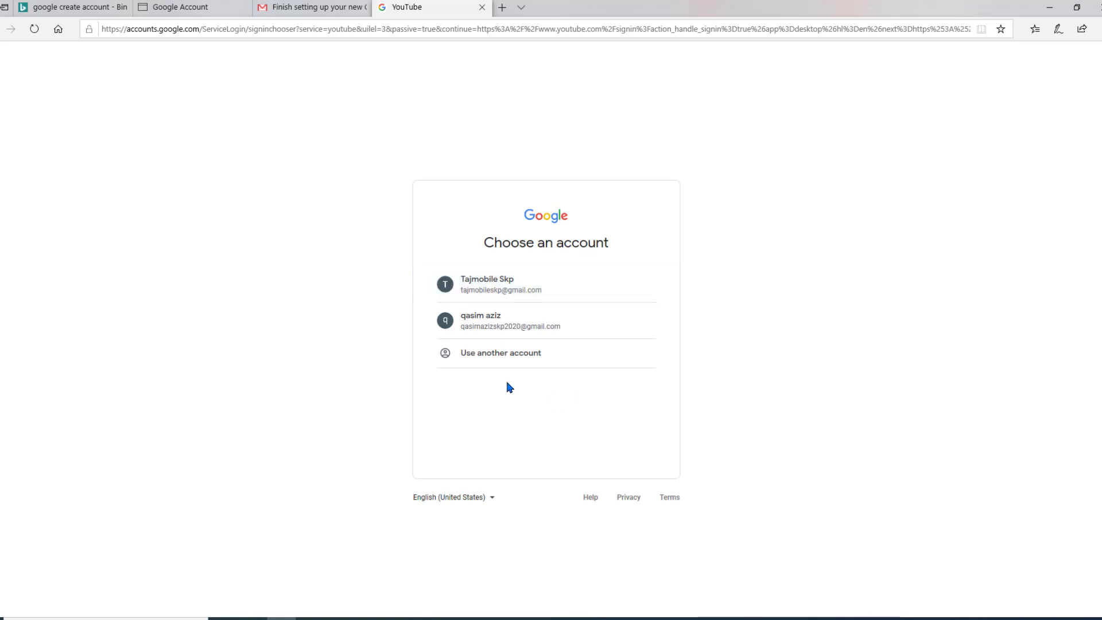
left_click(535, 331)
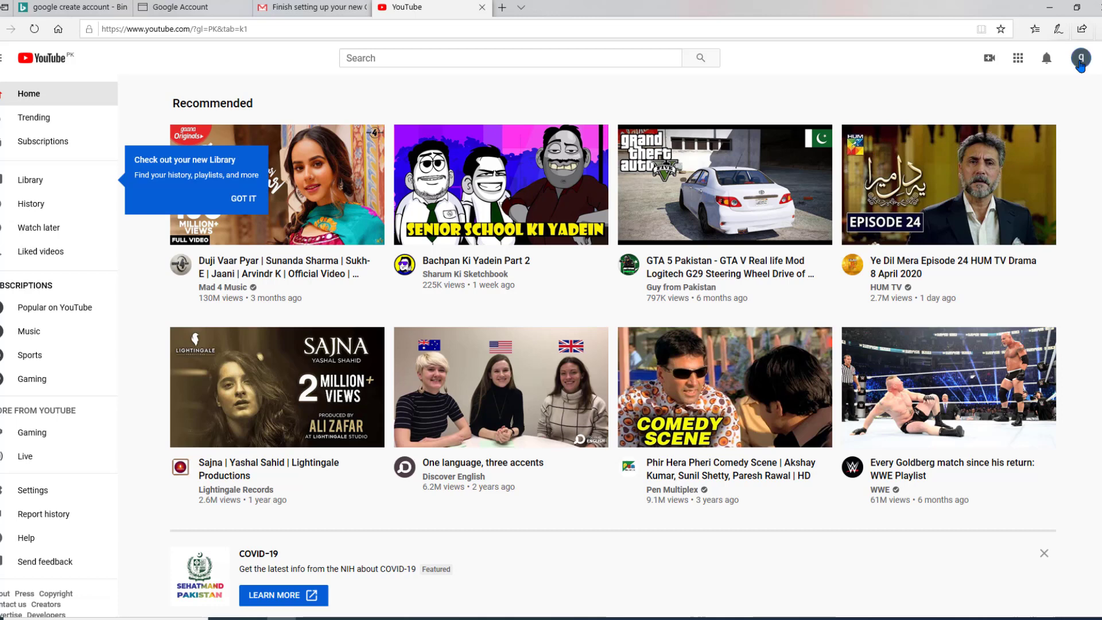
- Create a YouTube channel that uses the Google account's own name and picture
left_click(1081, 60)
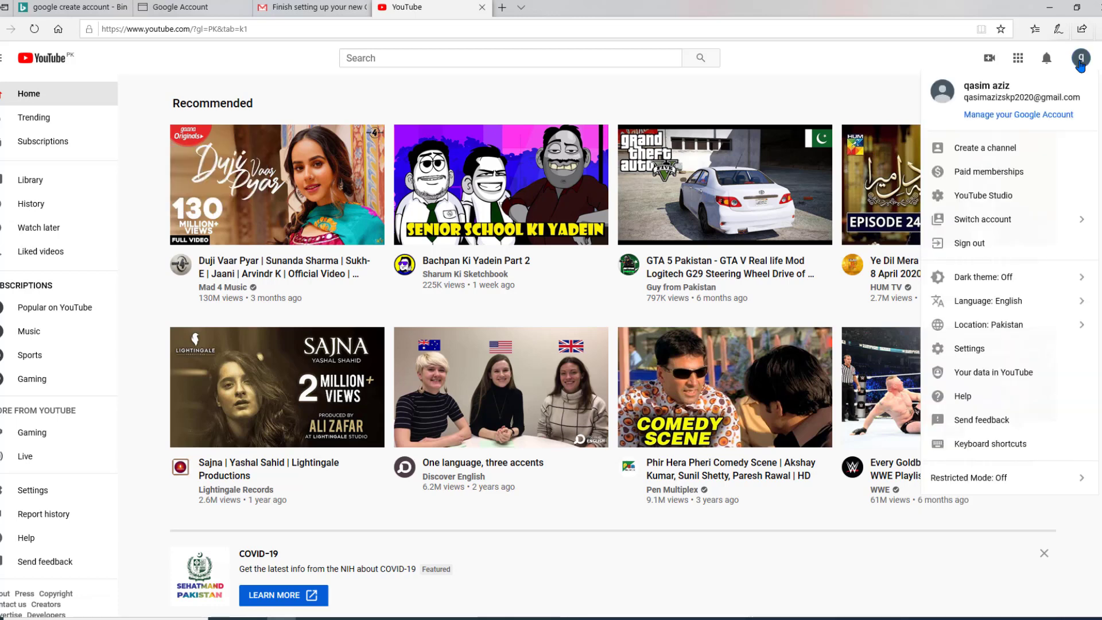
left_click(983, 152)
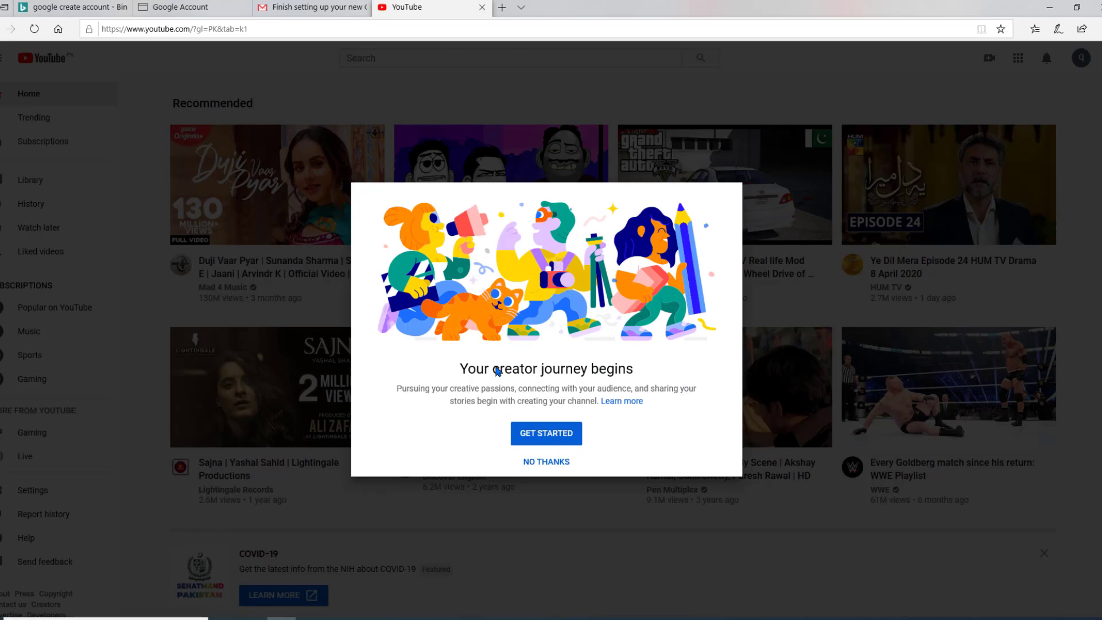
left_click(542, 436)
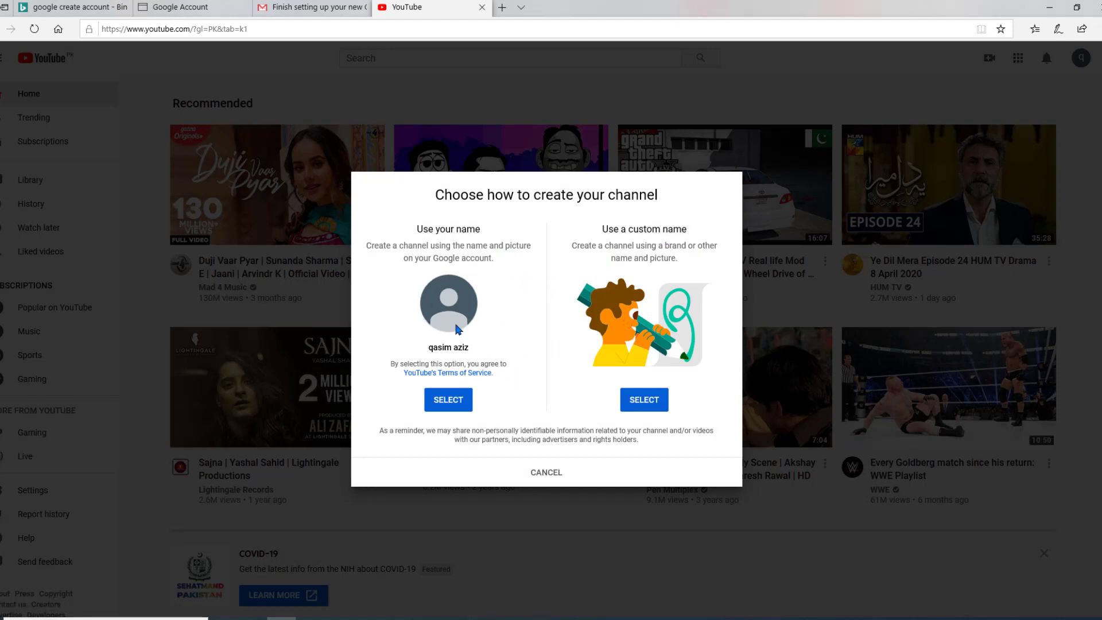
left_click(447, 402)
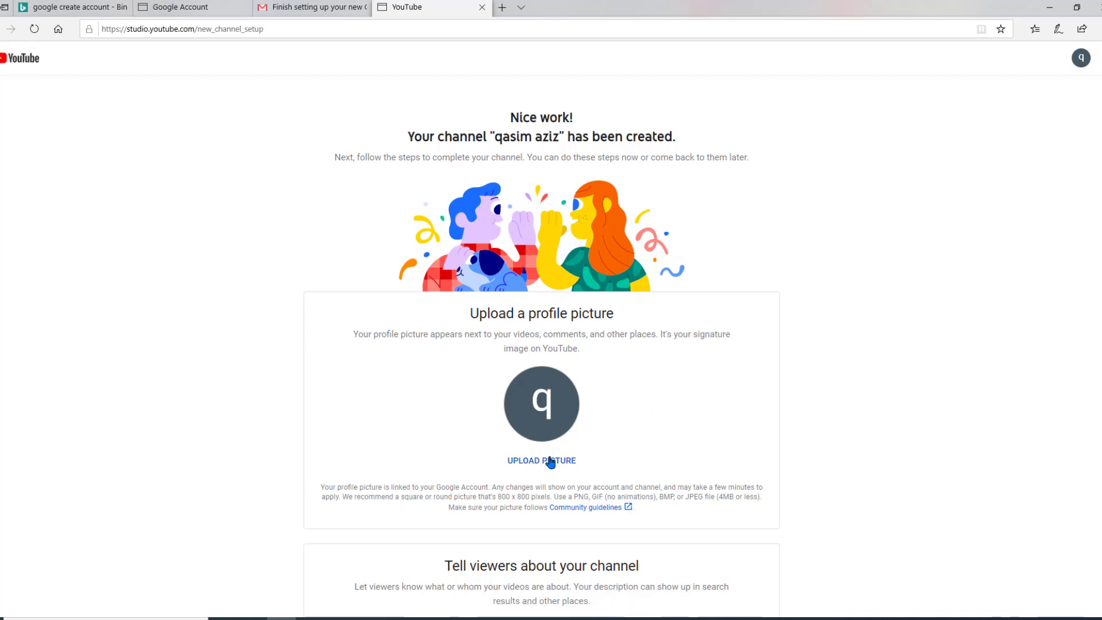
- Review the new channel's profile, description and link setup options, and view the Formula Pk channel page as an example
scroll(550, 462, "down", 10)
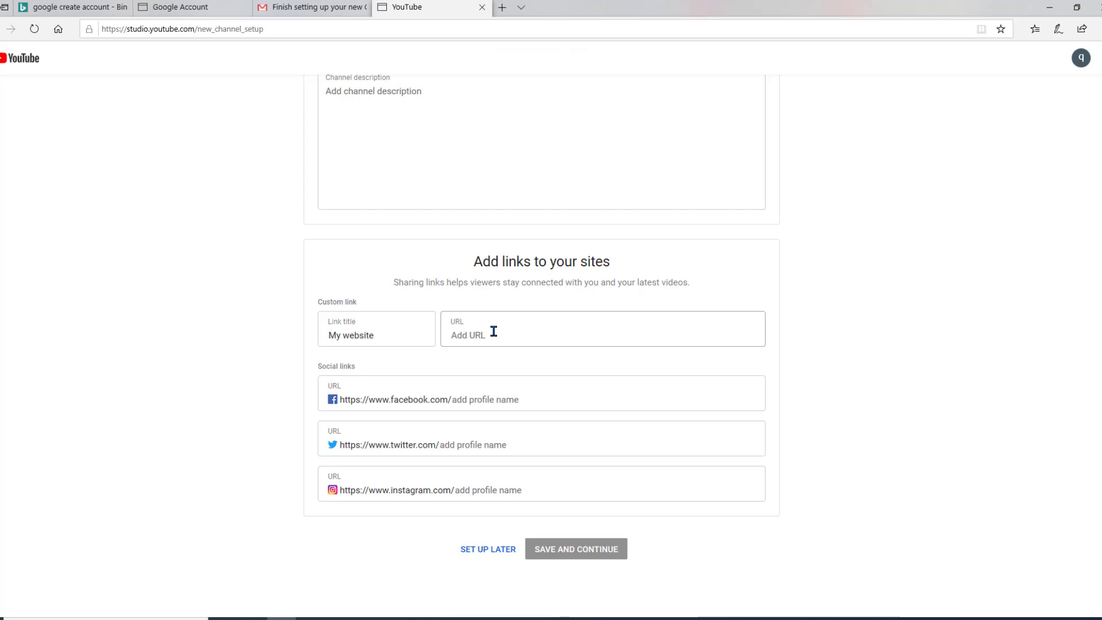
scroll(491, 351, "up", 15)
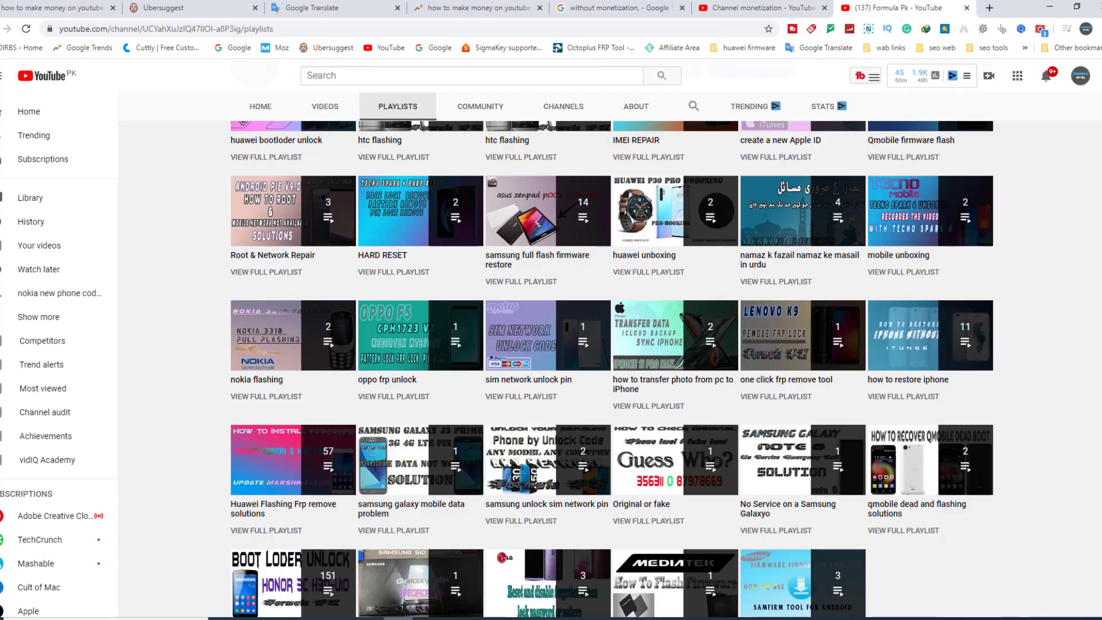
scroll(545, 336, "up", 8)
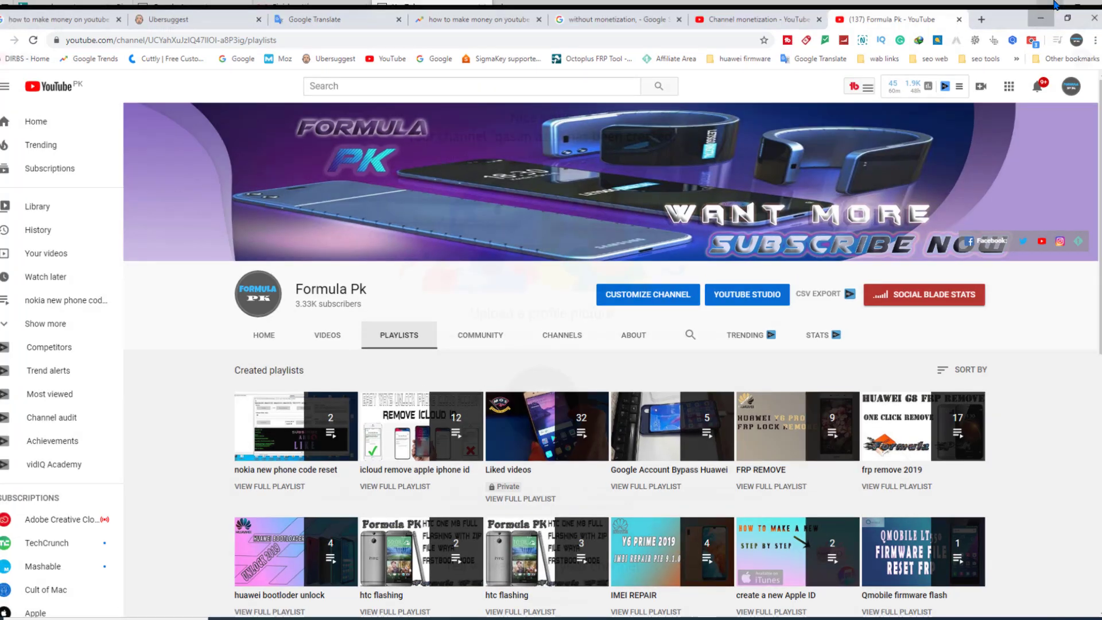
left_click(1049, 7)
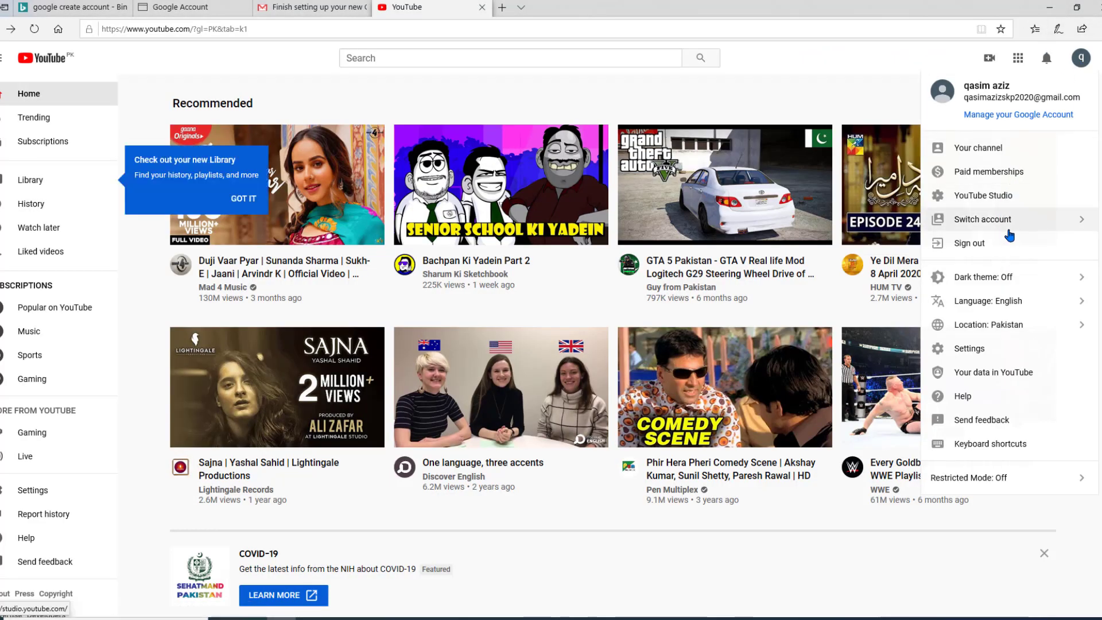
- Open the new channel in YouTube Studio, dismiss the introduction and show the options for creating content
left_click(1007, 154)
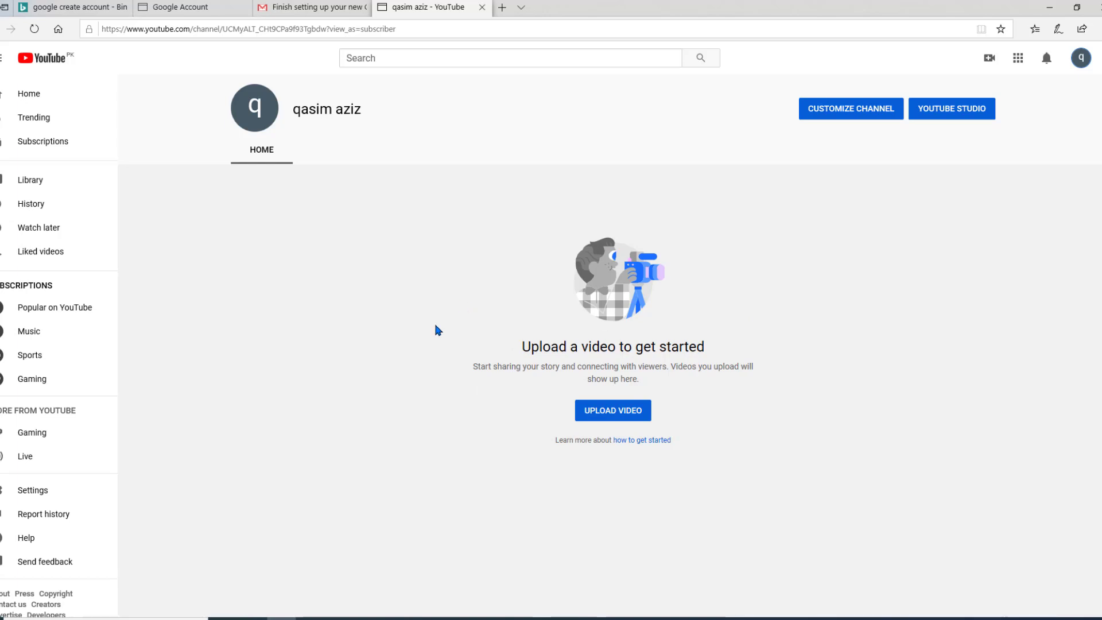
left_click(952, 112)
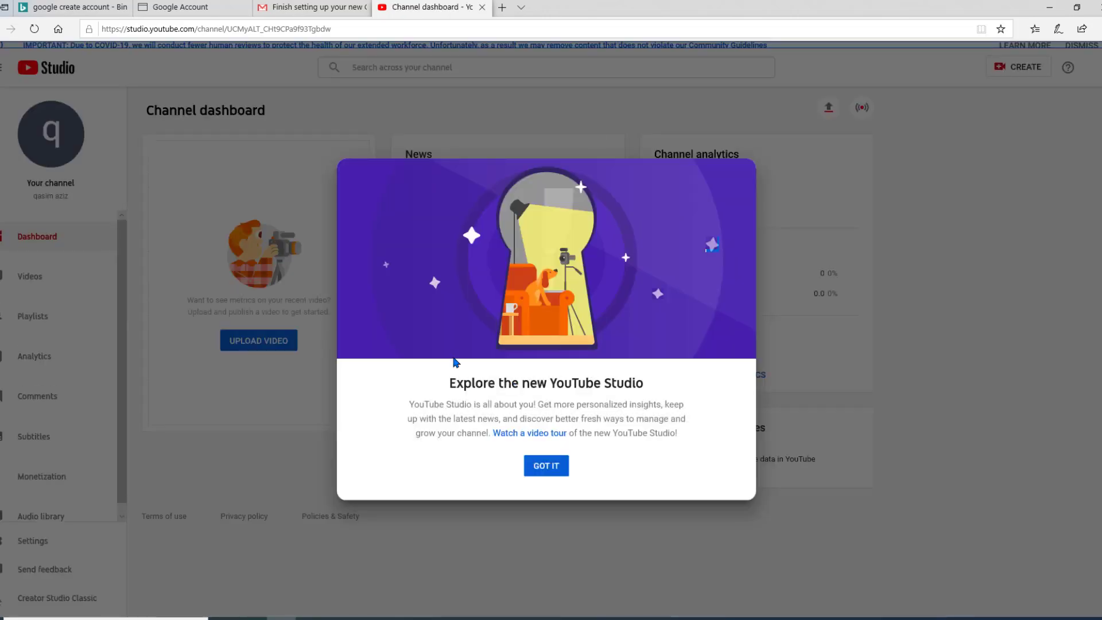
left_click(546, 468)
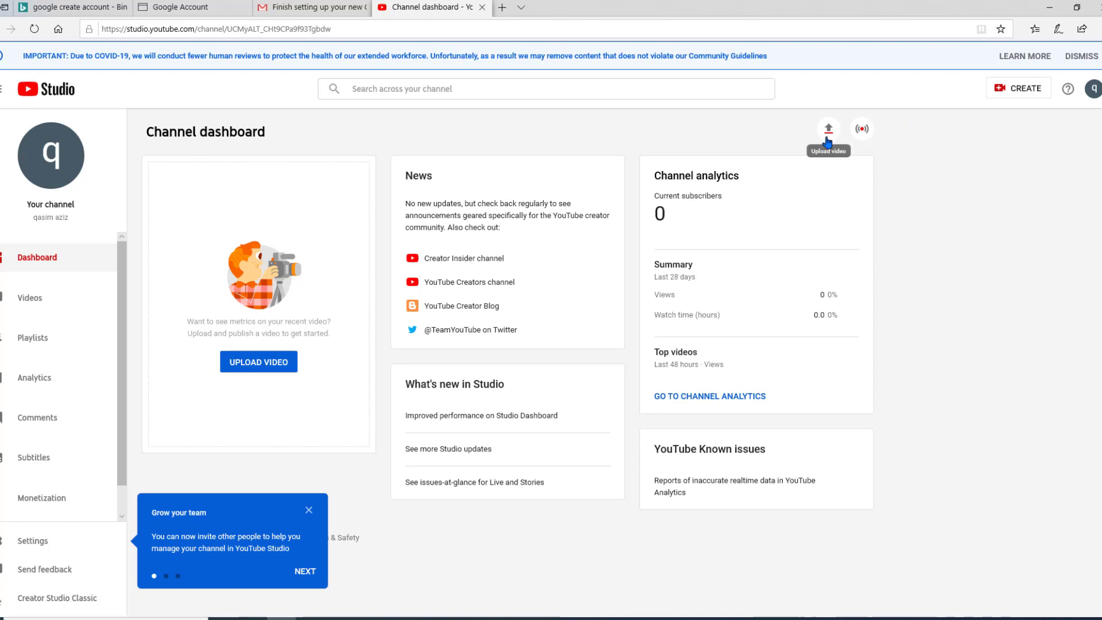
left_click(1016, 94)
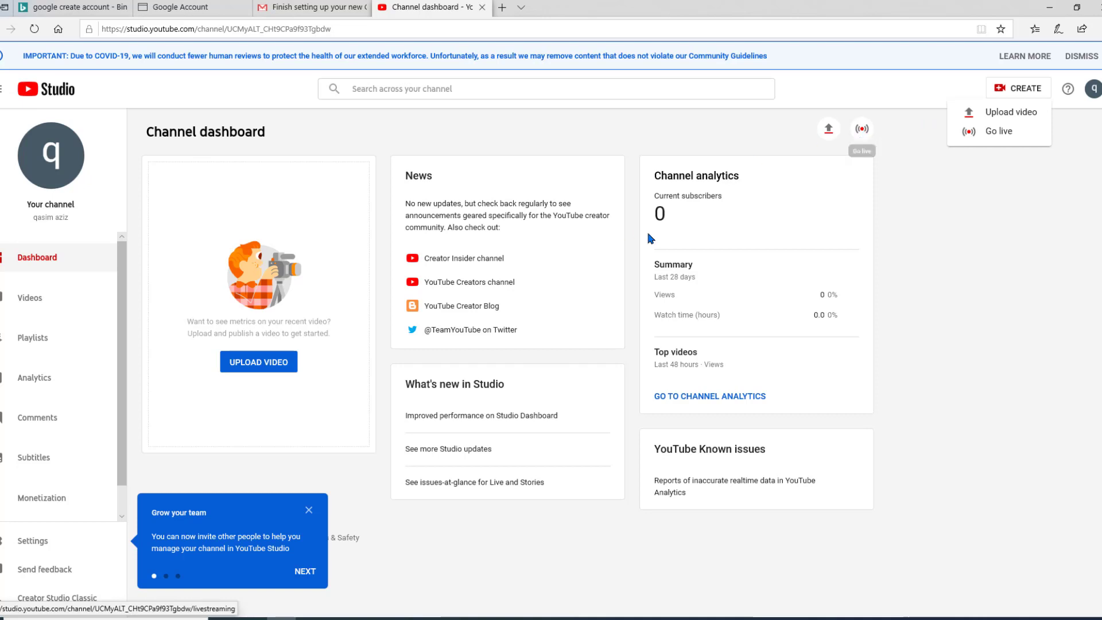
scroll(114, 454, "down", 1)
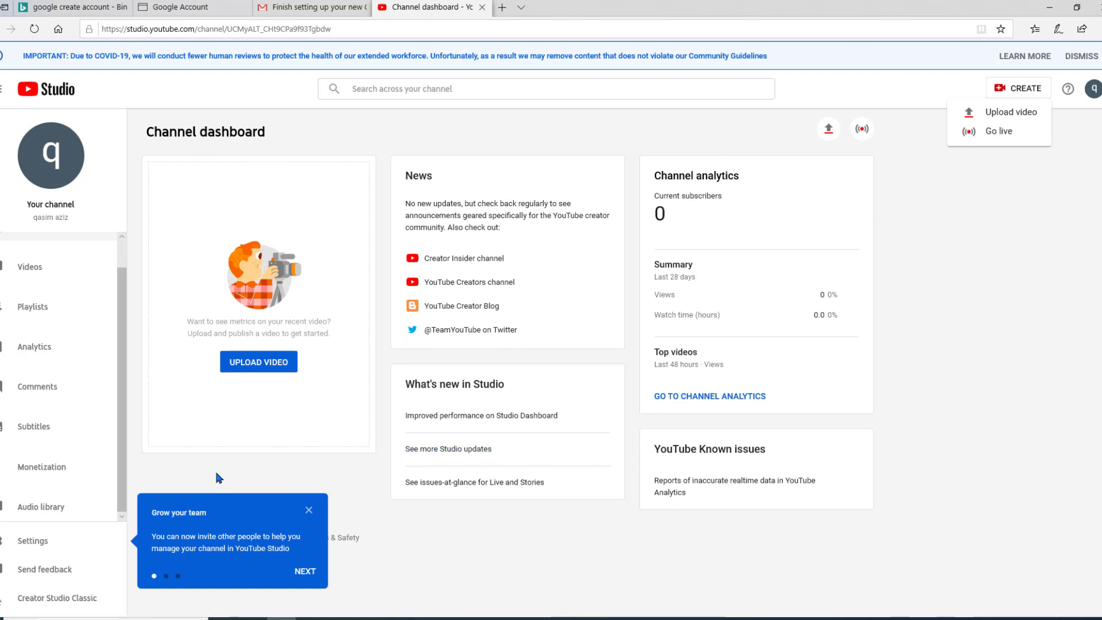
- Open the Studio settings, dismiss the channel access tip and set the channel's country to Pakistan
left_click(36, 541)
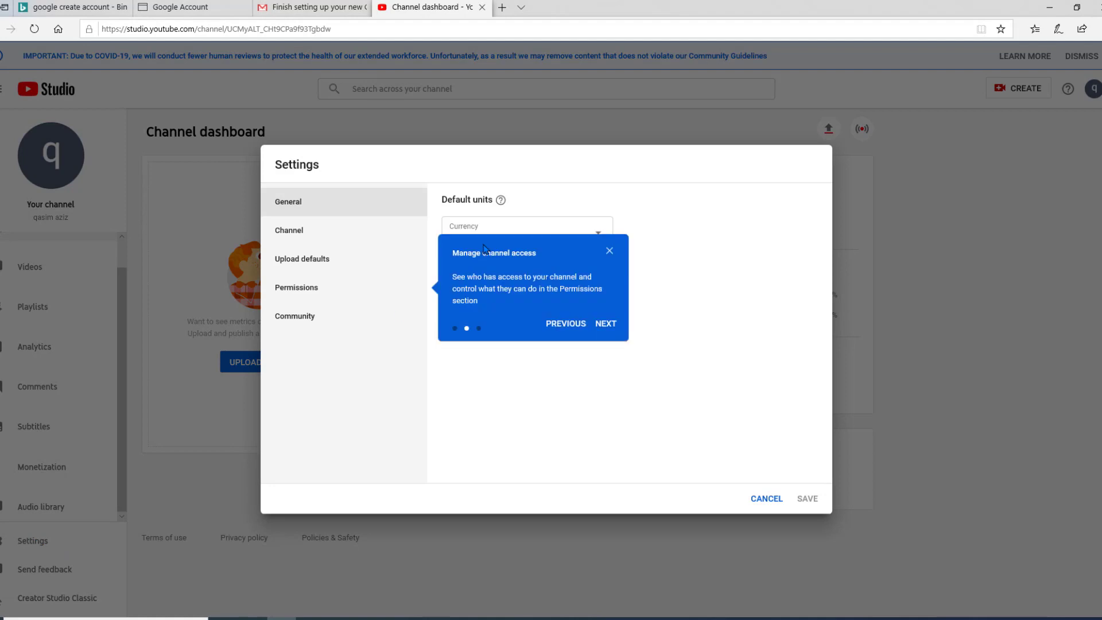
left_click(610, 250)
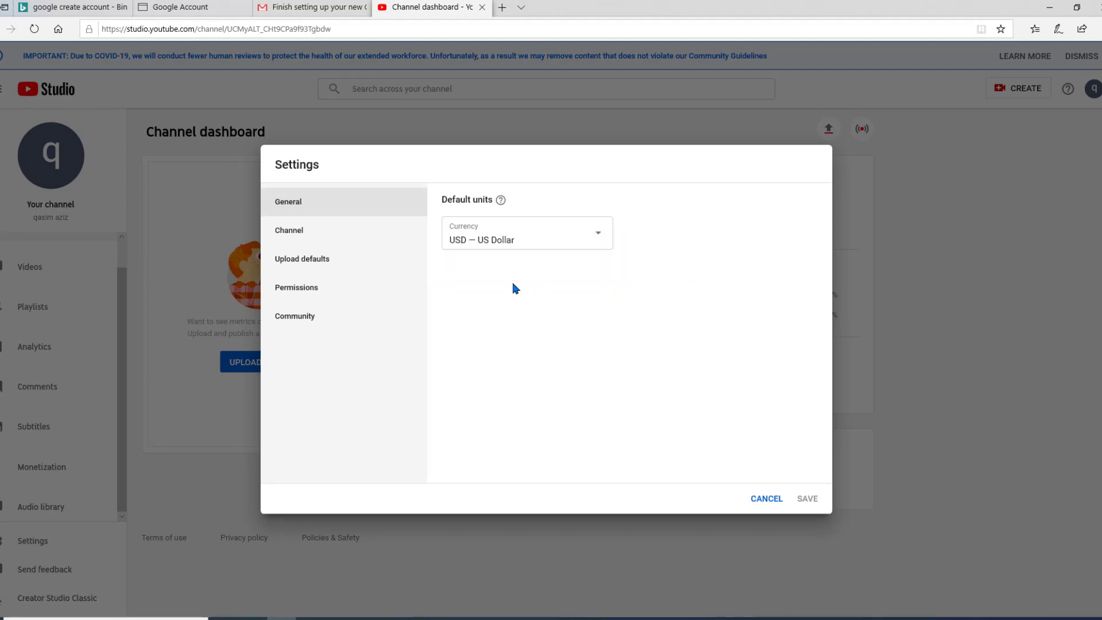
left_click(307, 237)
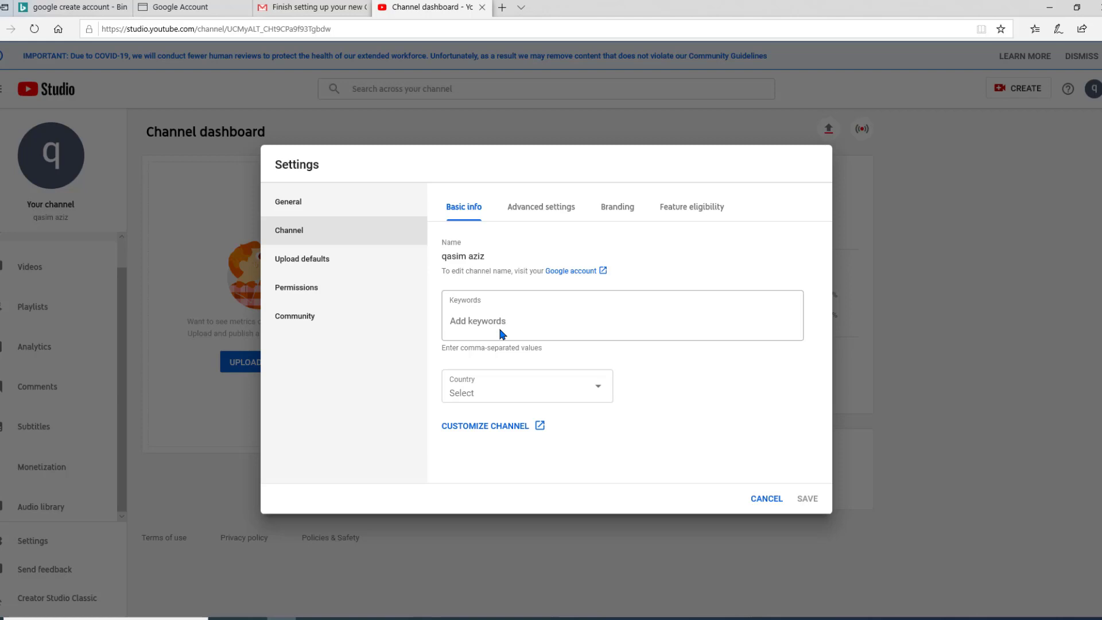
left_click(584, 393)
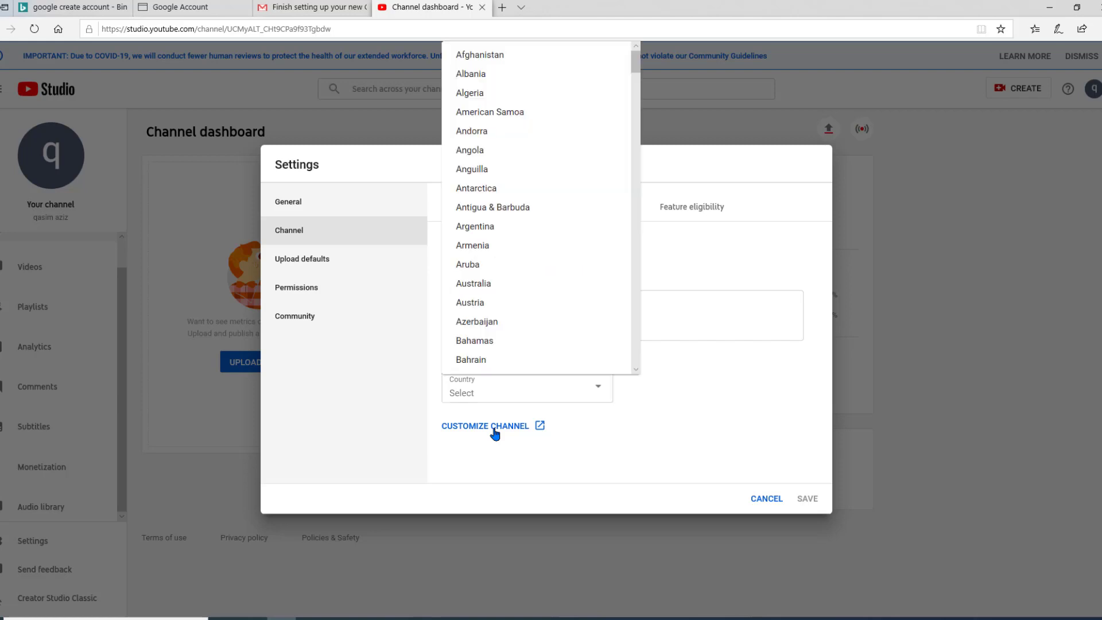
scroll(535, 275, "down", 20)
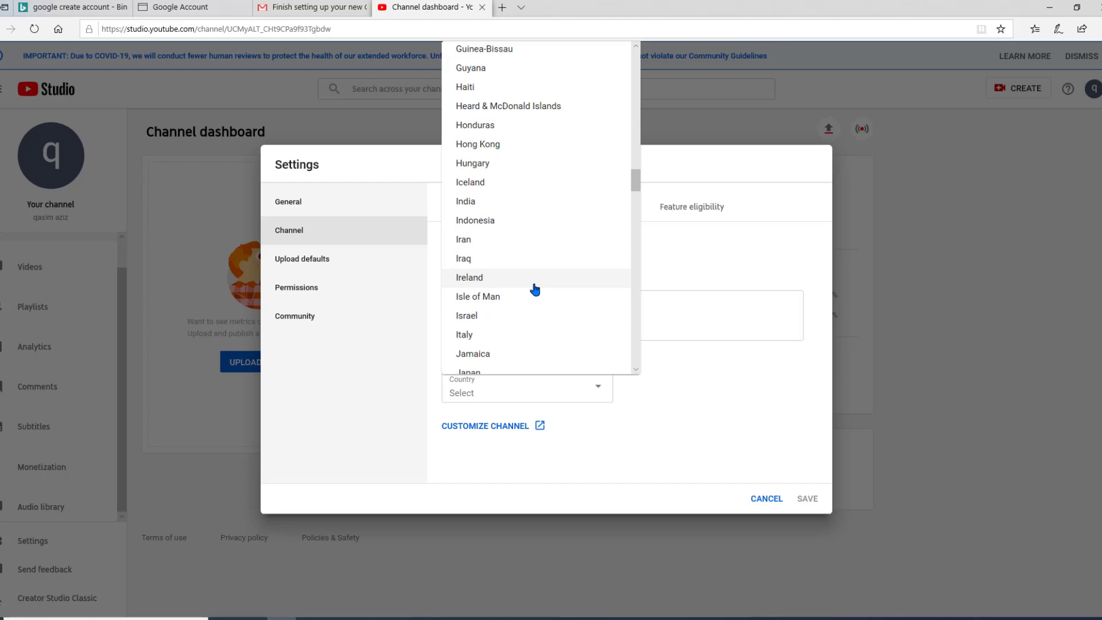
scroll(535, 289, "down", 10)
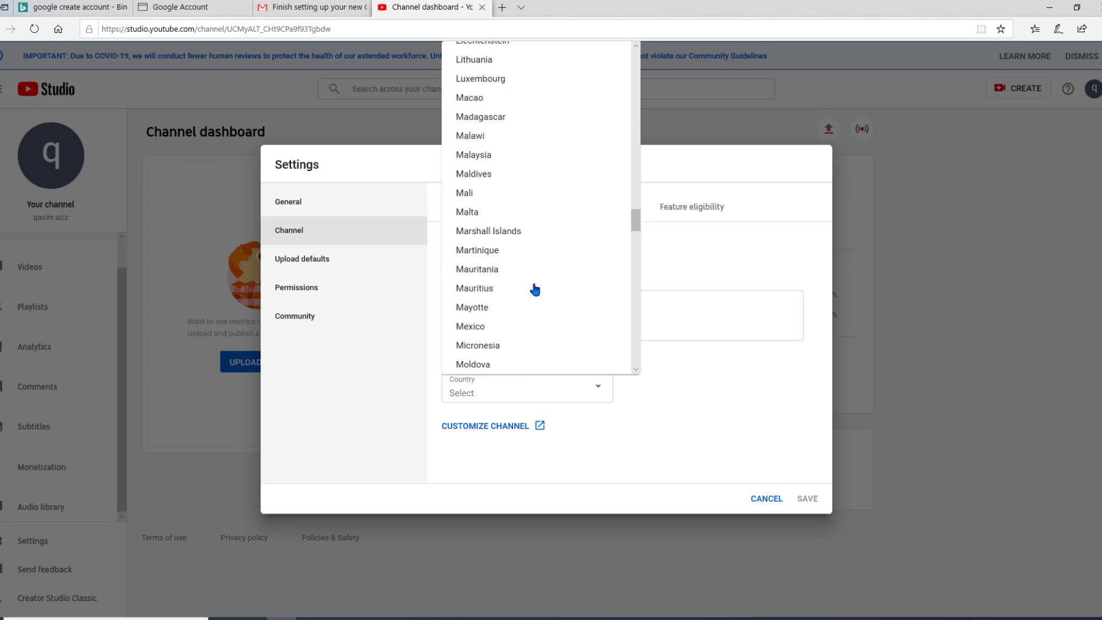
scroll(535, 288, "down", 20)
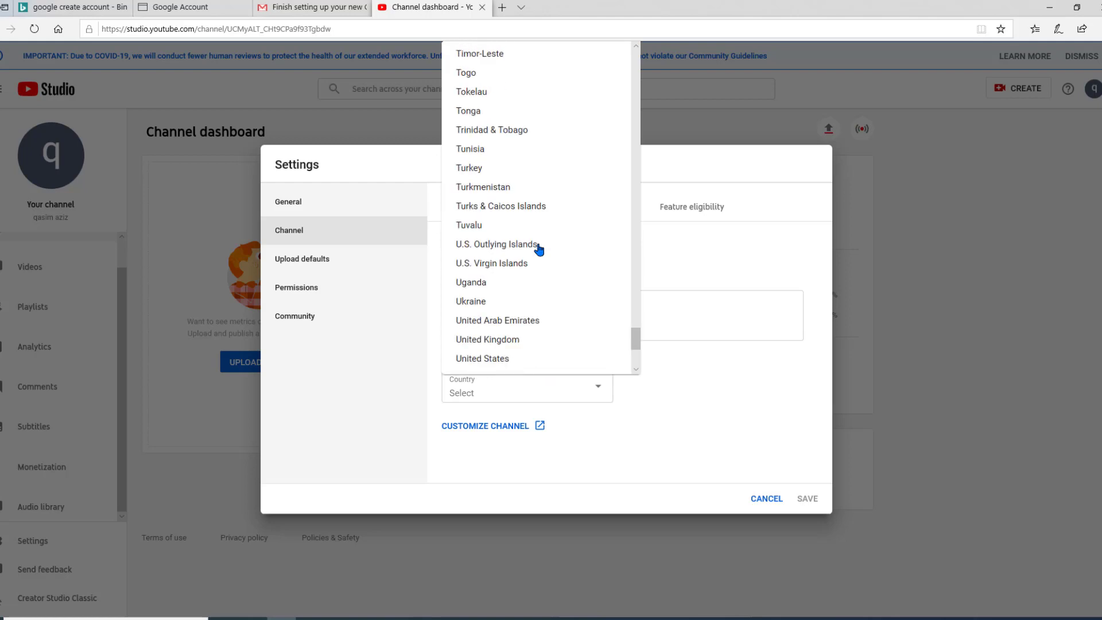
scroll(544, 326, "up", 20)
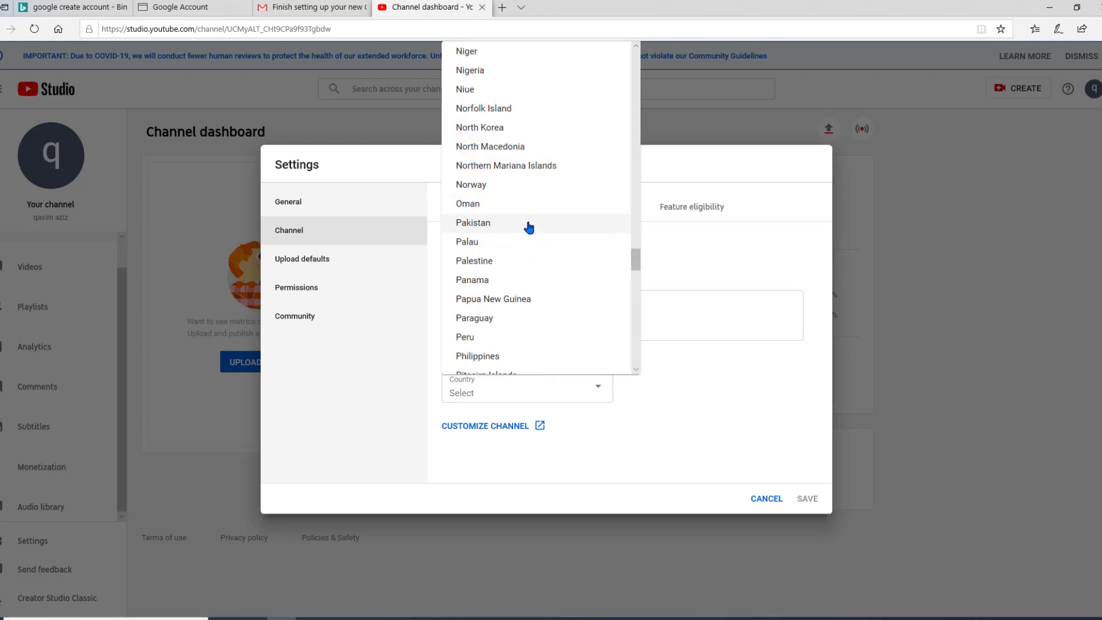
left_click(484, 226)
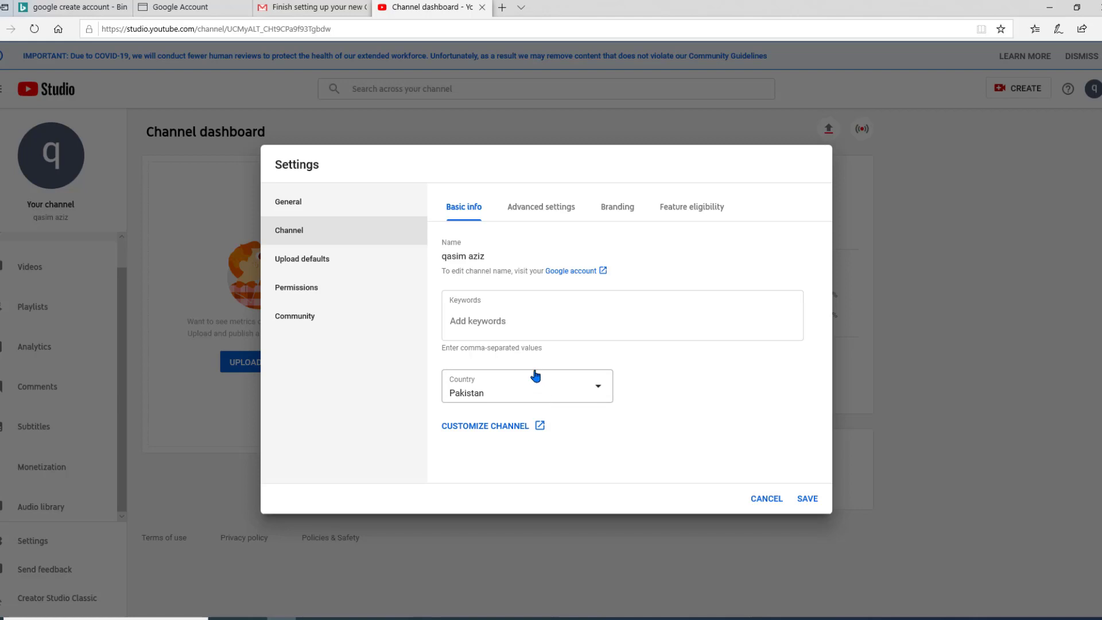
- Review the channel's advanced settings, video watermark branding and basic info
left_click(547, 211)
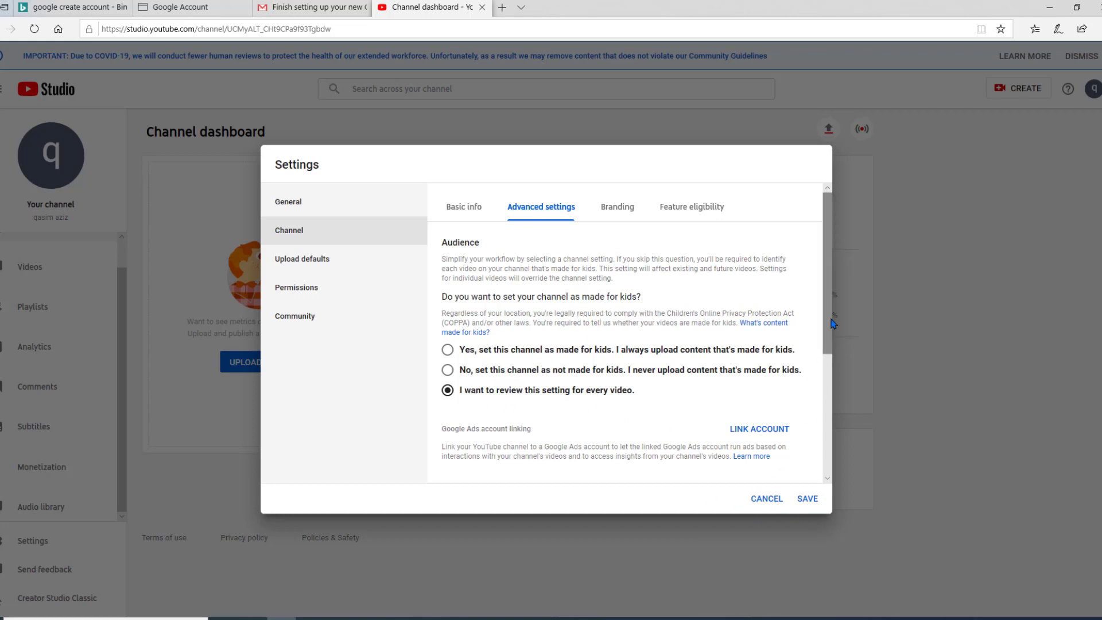
scroll(831, 363, "down", 1)
scroll(831, 364, "down", 5)
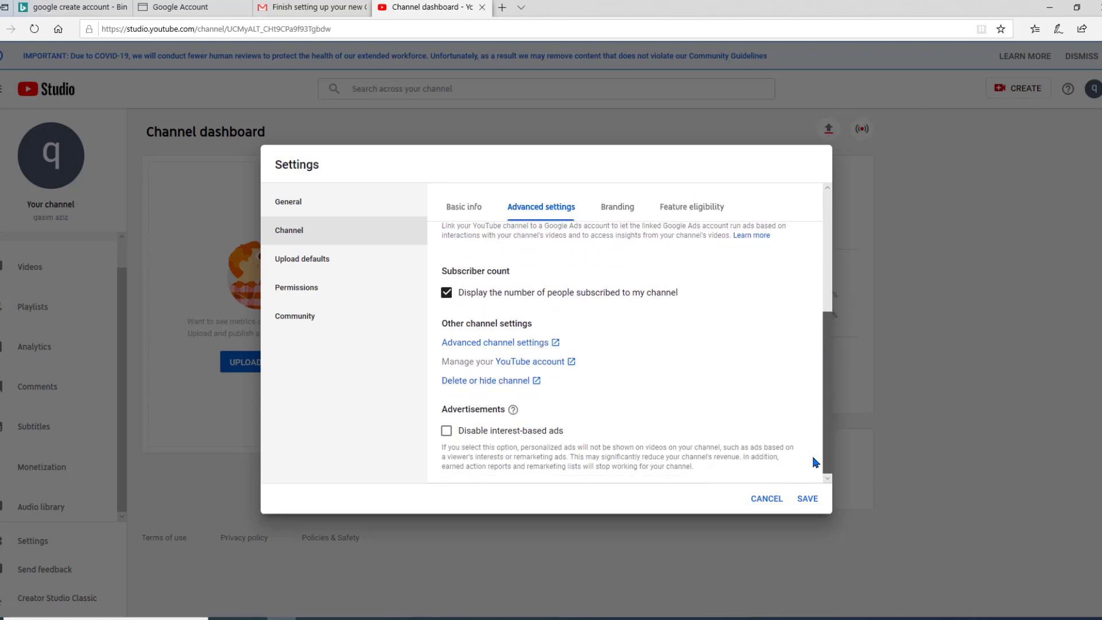
scroll(817, 424, "up", 1)
scroll(817, 411, "up", 3)
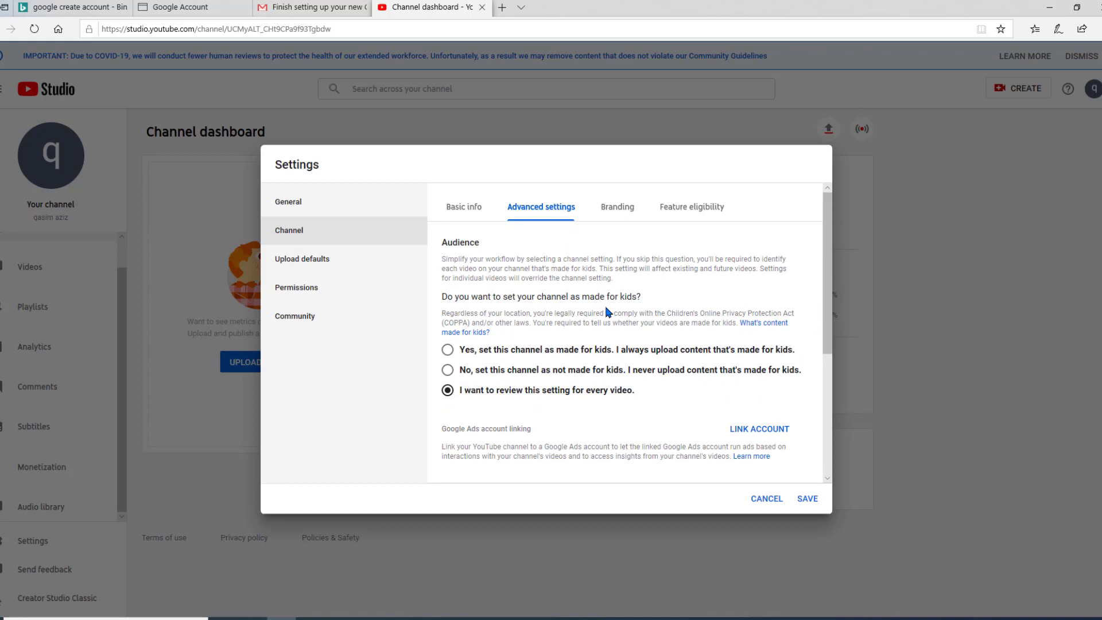
left_click(617, 216)
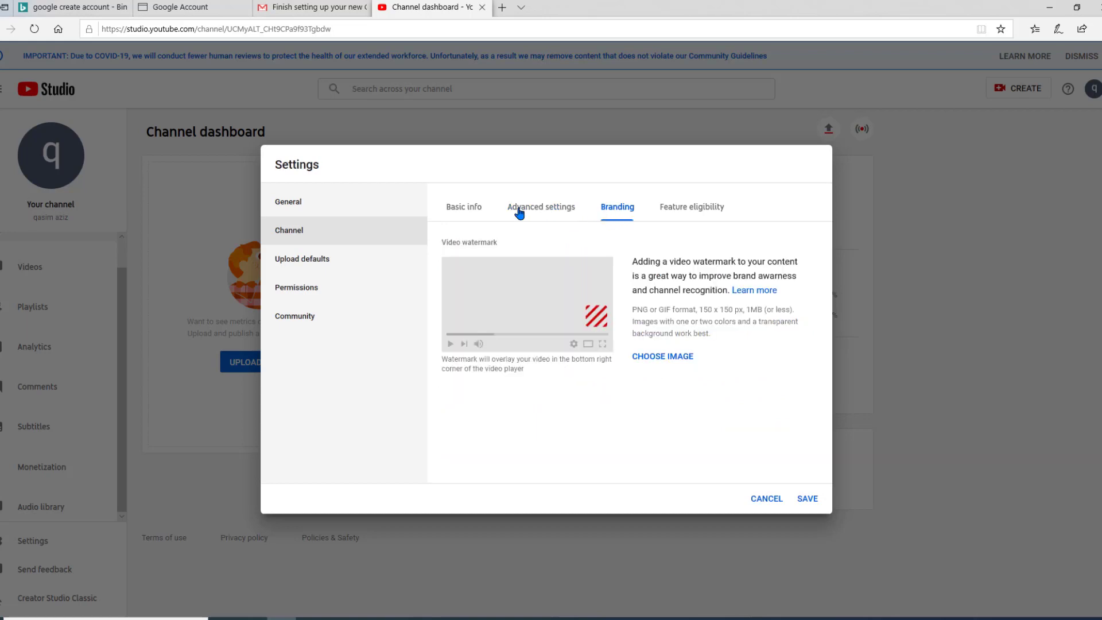
left_click(467, 216)
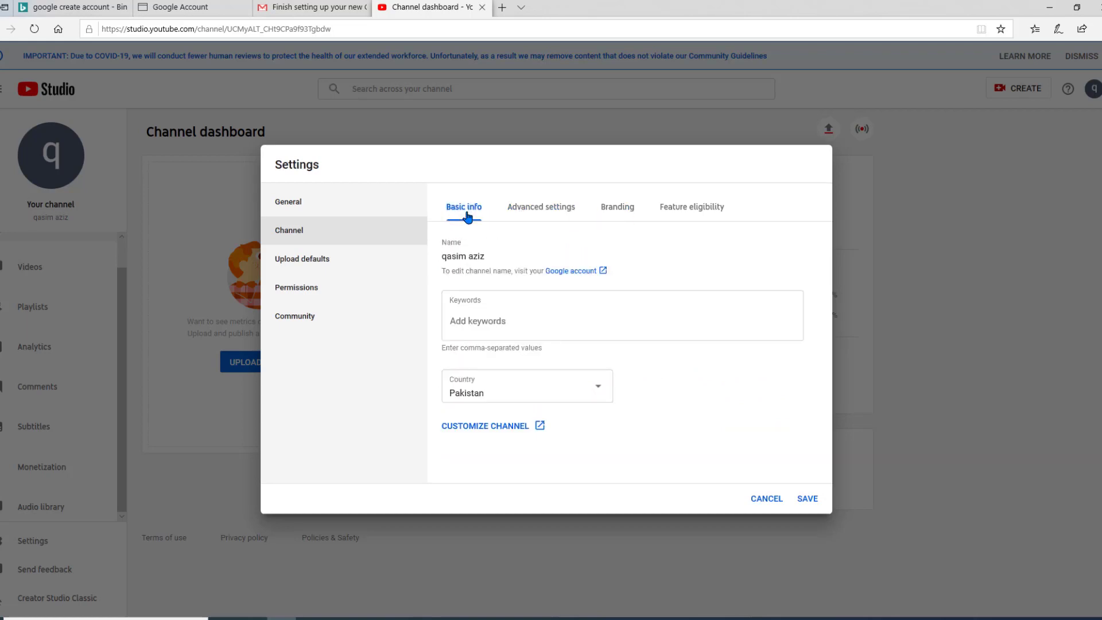
- Set the channel's audience to not made for kids in the advanced settings
left_click(540, 210)
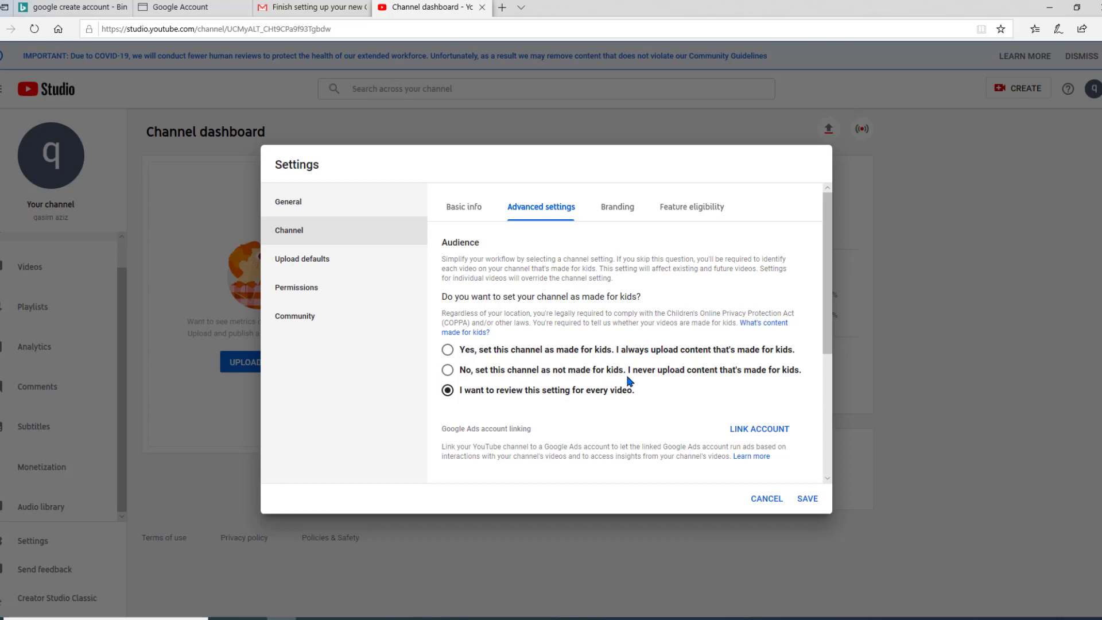
left_click(449, 371)
- Review the video watermark format requirements and the details of the features that require phone verification
left_click(610, 212)
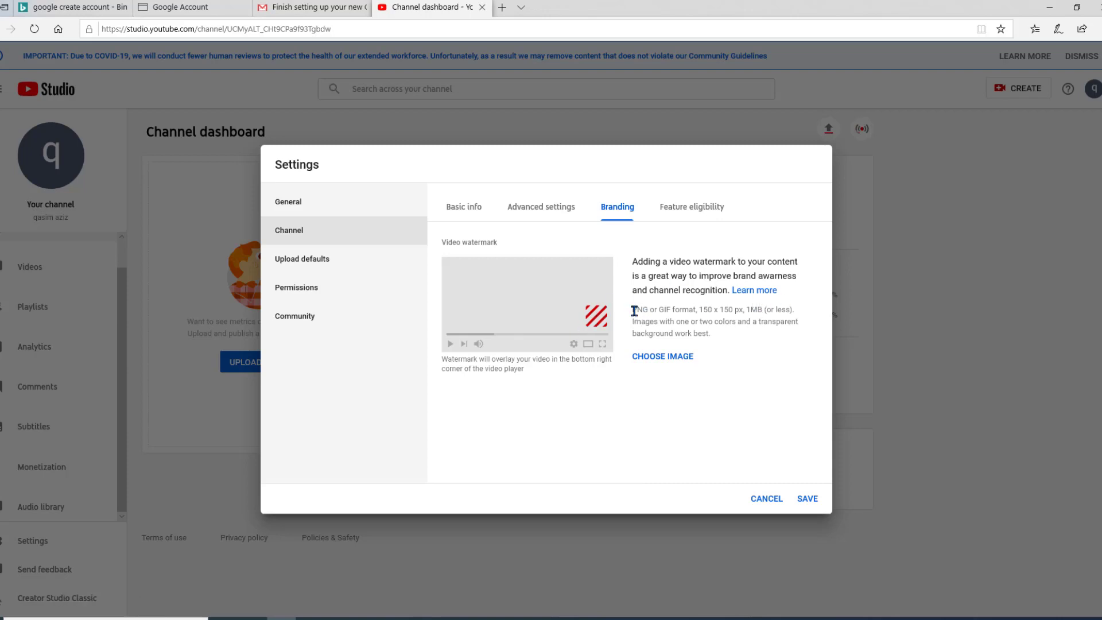
left_click_drag(634, 311, 794, 314)
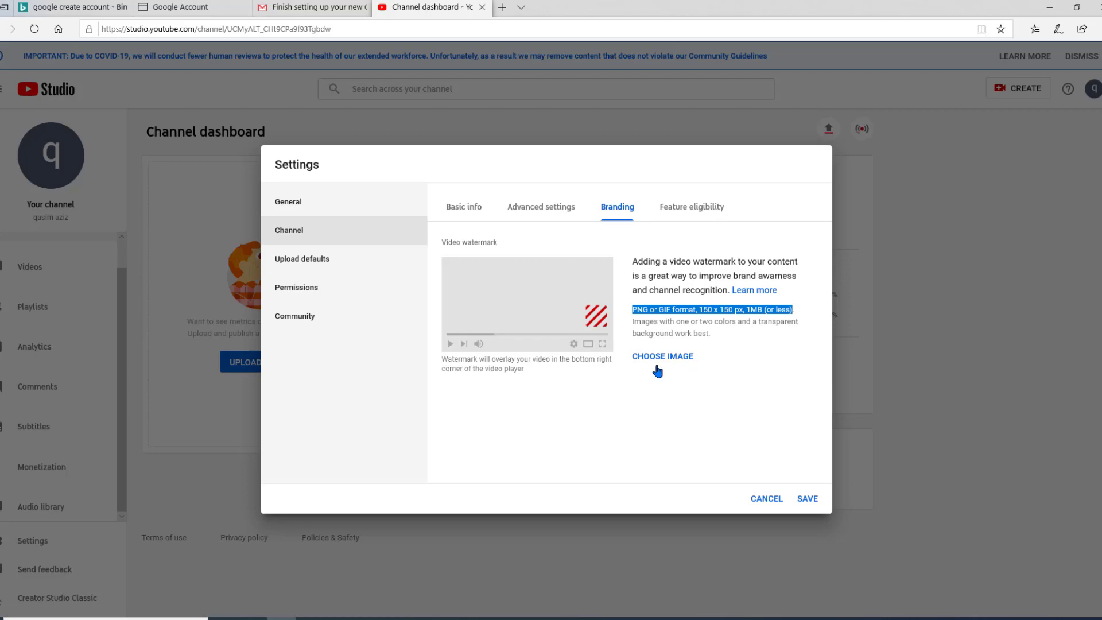
left_click(717, 208)
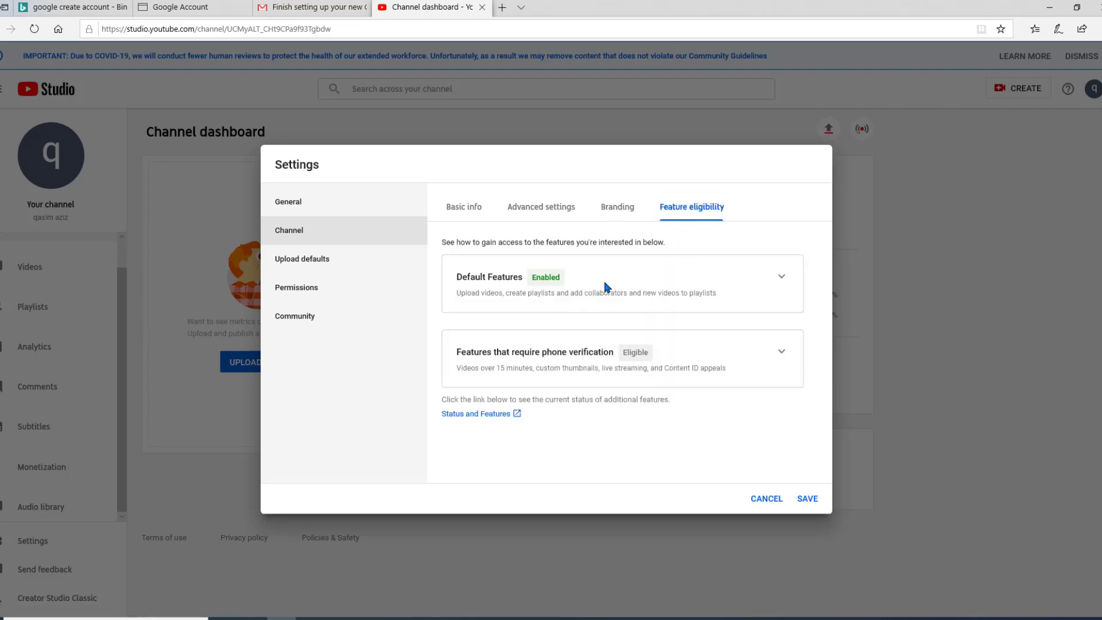
left_click(782, 354)
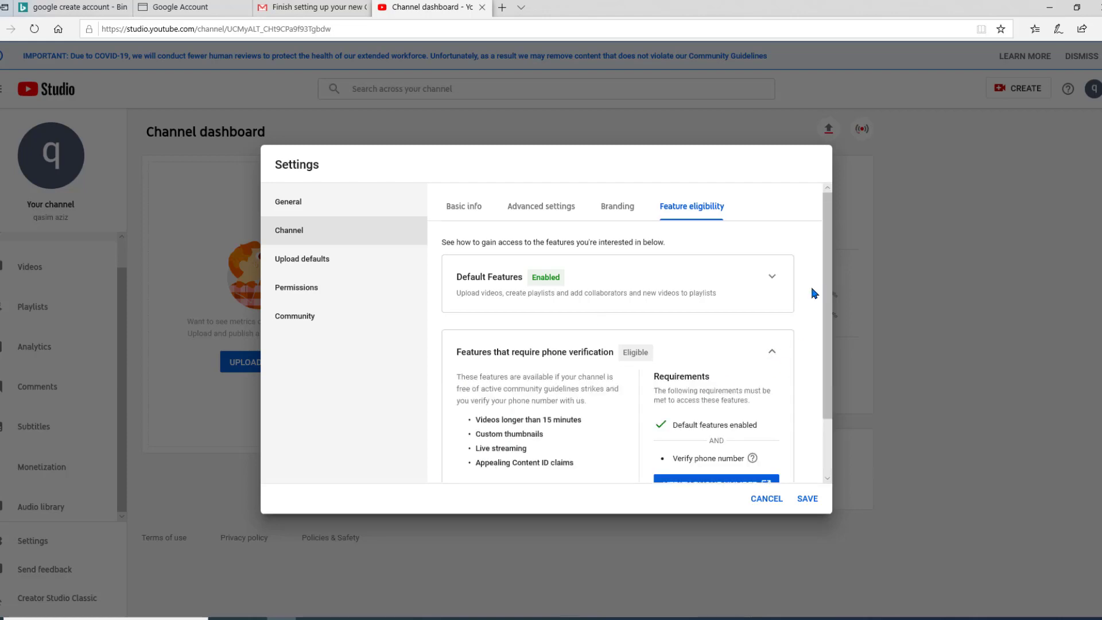
scroll(827, 302, "down", 1)
left_click_drag(826, 303, 819, 343)
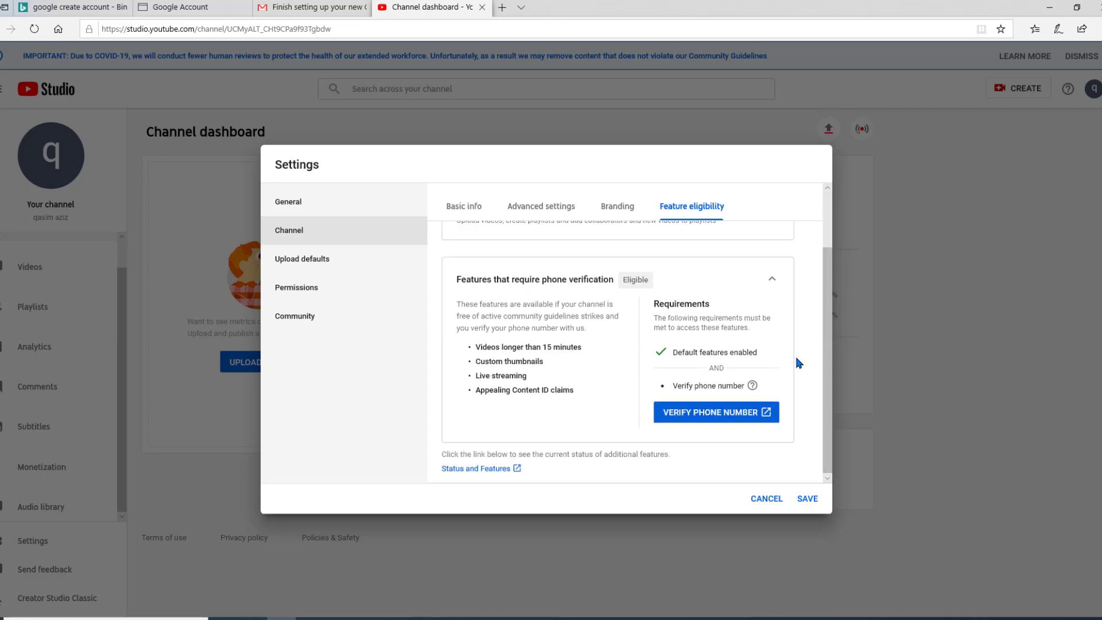
- Start phone number verification, choose to receive the verification code by text and open the phone number field for entry
left_click(720, 412)
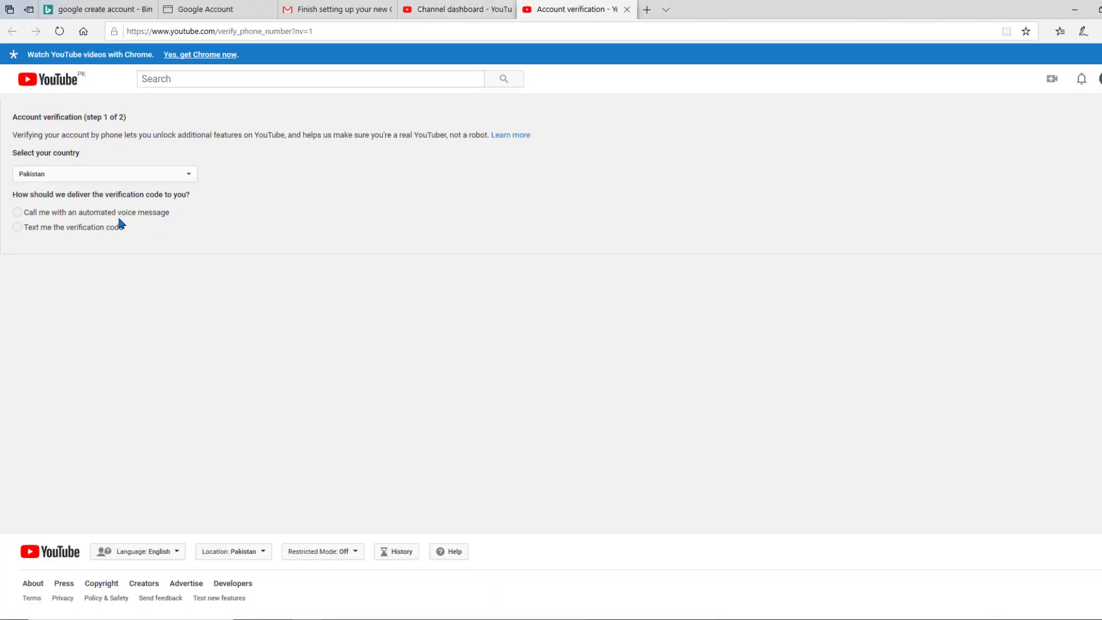
left_click(17, 230)
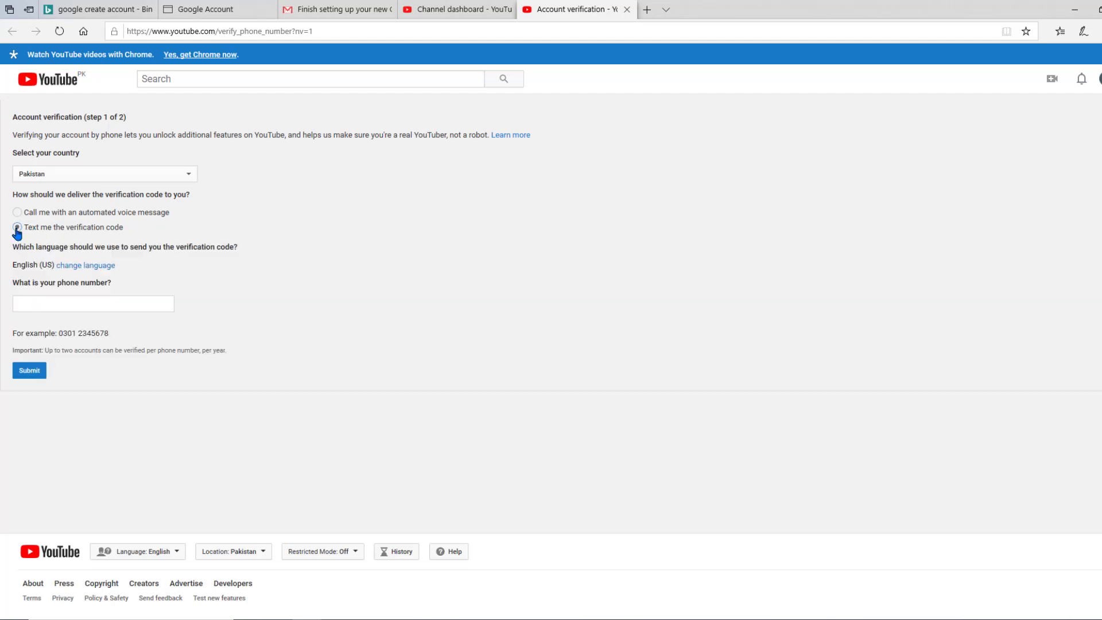
left_click(91, 303)
left_click(74, 305)
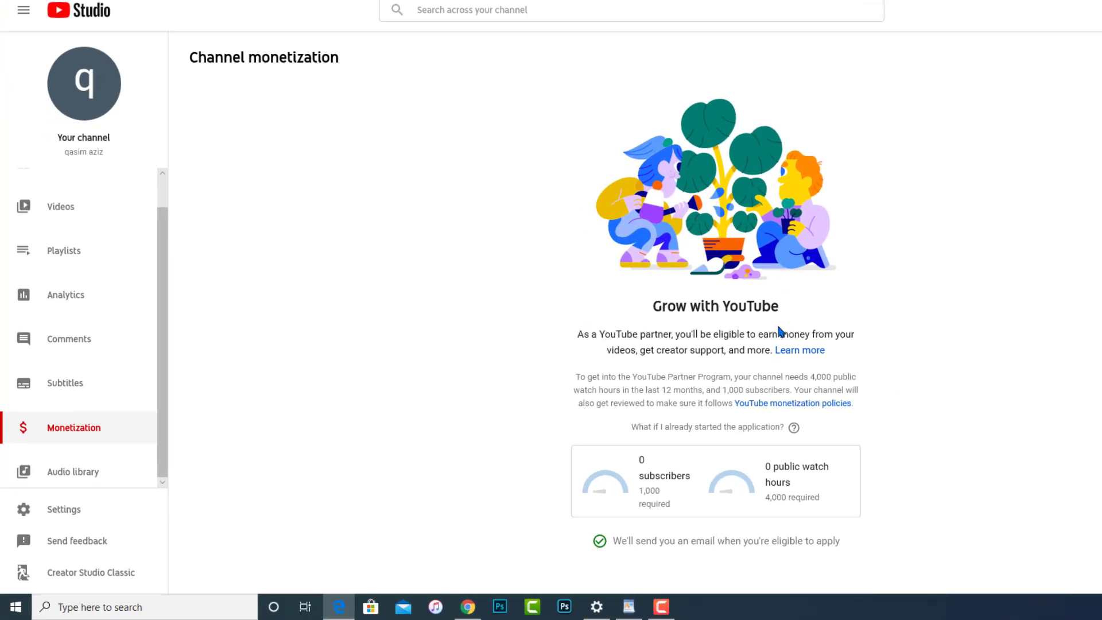
- Examine the YouTube Partner Program's eligibility requirements and the basic info fields of the channel's upload defaults
left_click_drag(578, 379, 863, 391)
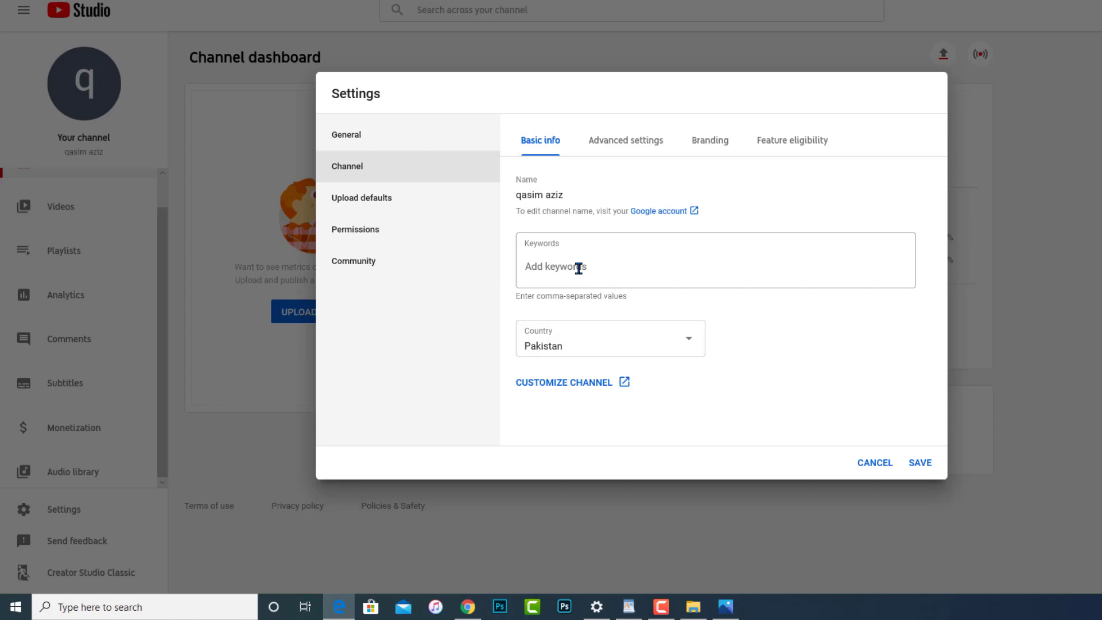
left_click(388, 201)
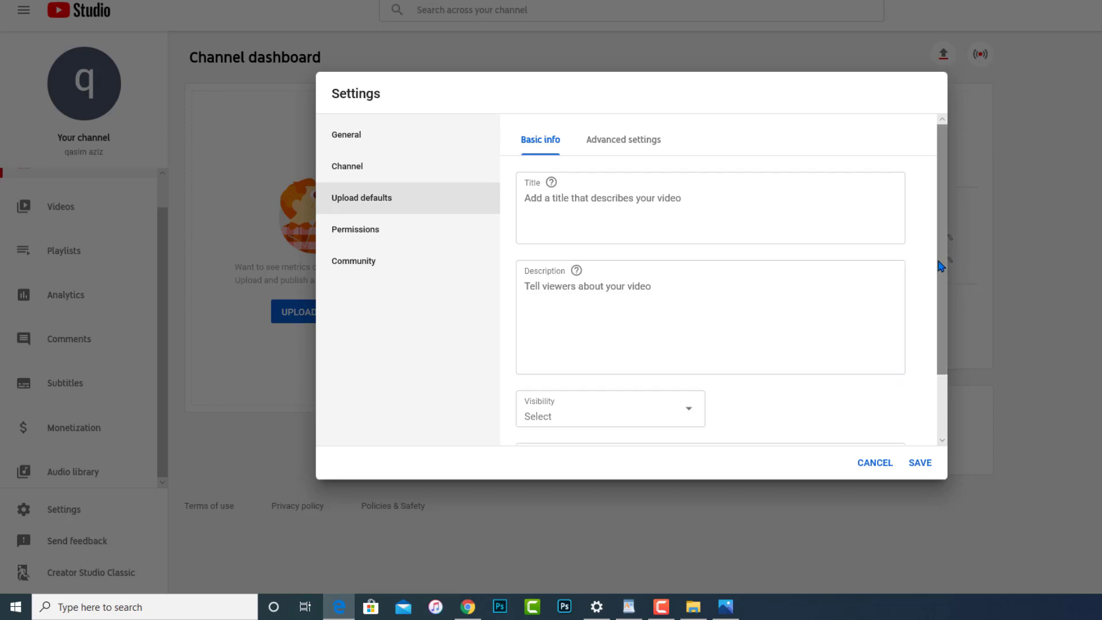
mouse_move(943, 277)
left_mouse_down()
mouse_move(942, 343)
mouse_move(945, 296)
left_mouse_up()
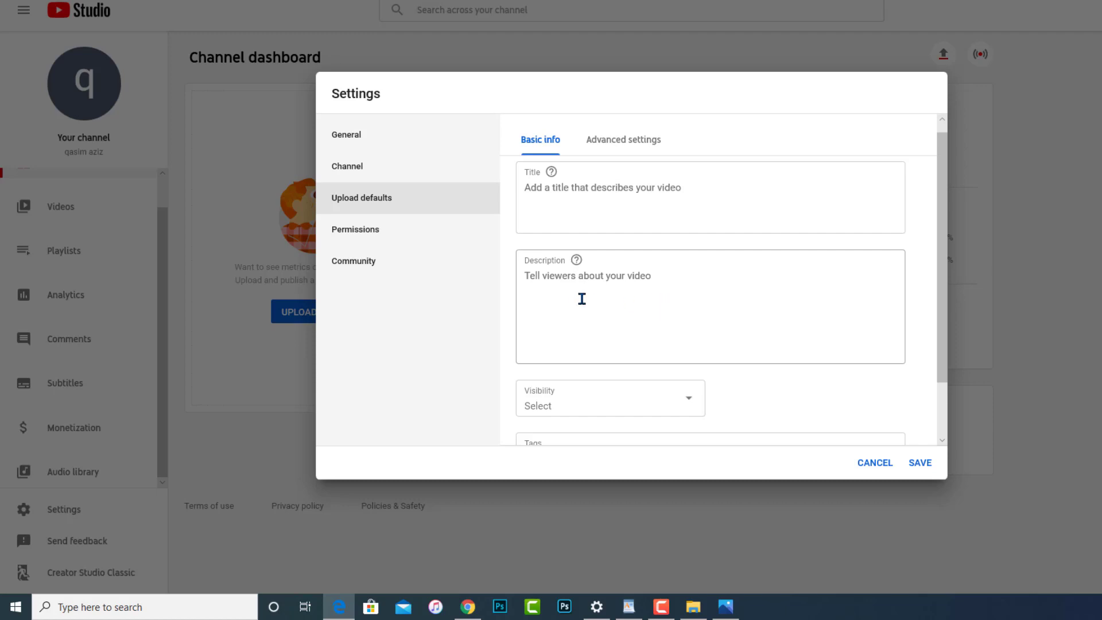
left_click(378, 231)
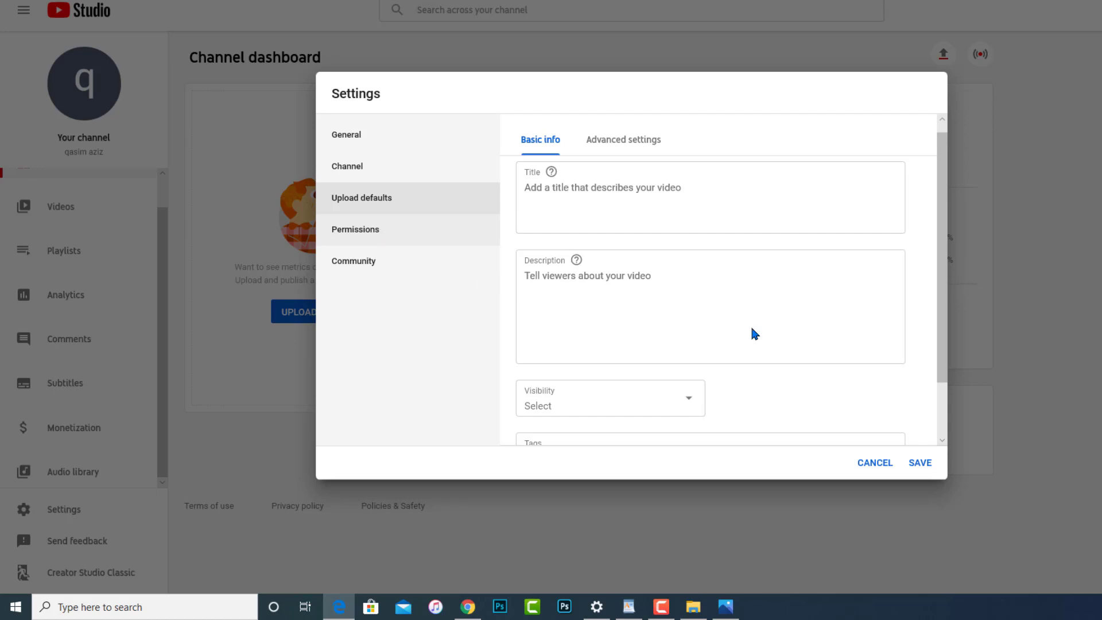
left_click(393, 201)
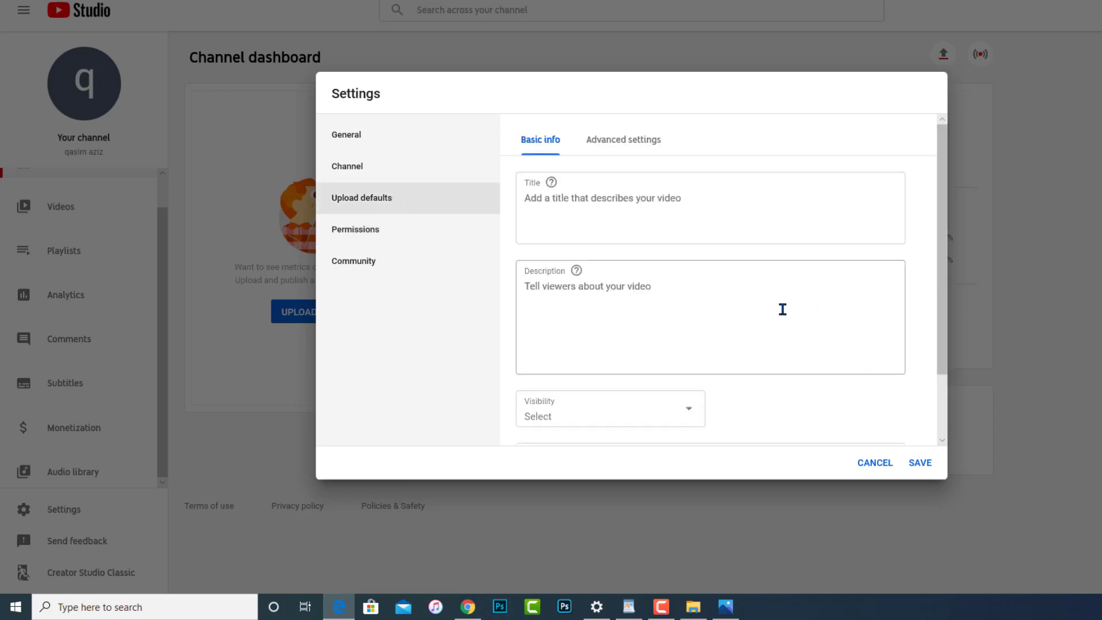
- Set the default upload visibility to Unlisted and add the channel owner's name as a default tag
scroll(782, 307, "down", 2)
left_click(695, 335)
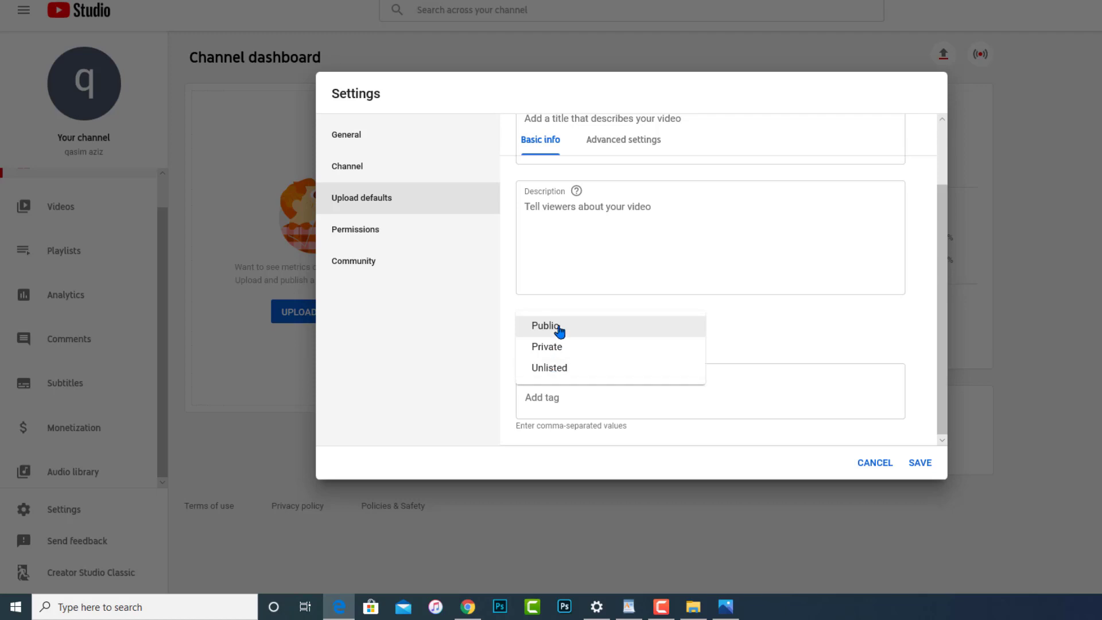
left_click(565, 368)
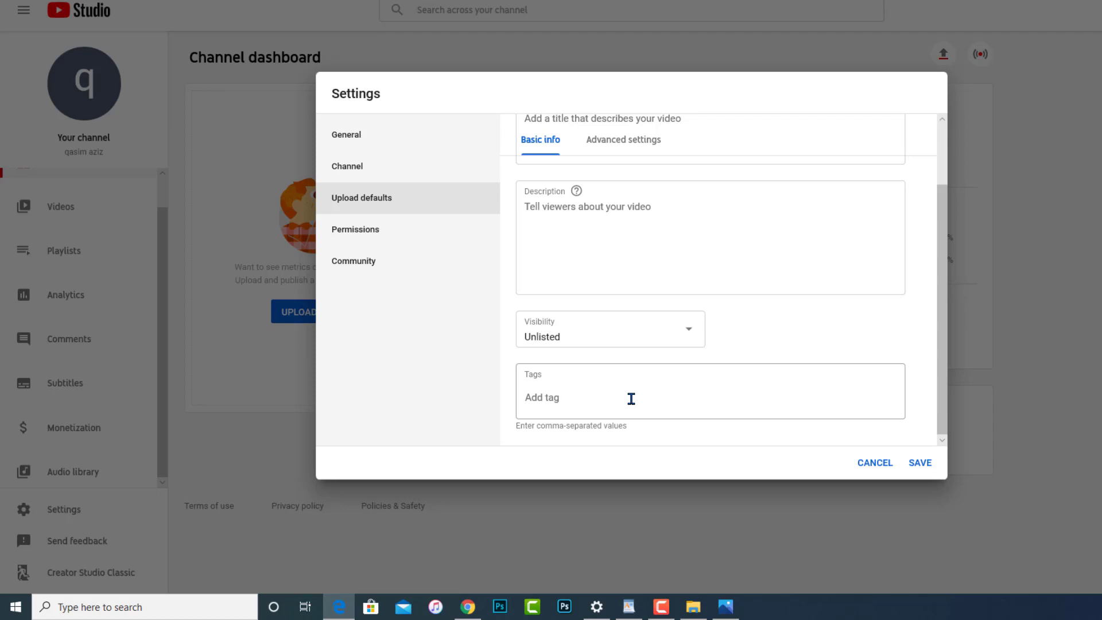
scroll(631, 398, "up", 2)
scroll(631, 398, "down", 2)
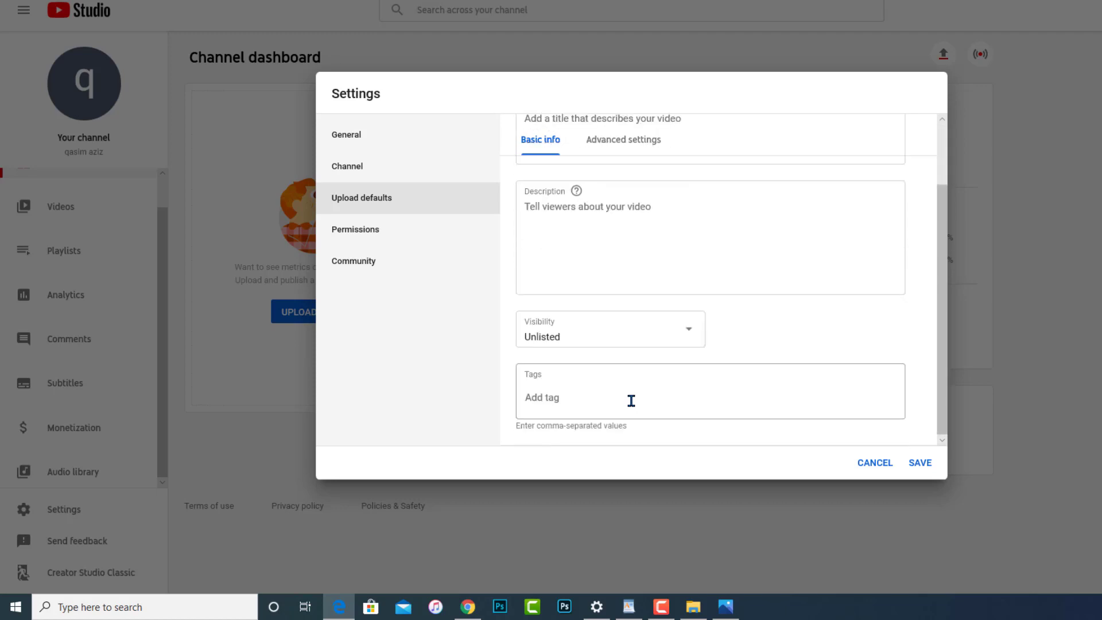
left_click(574, 405)
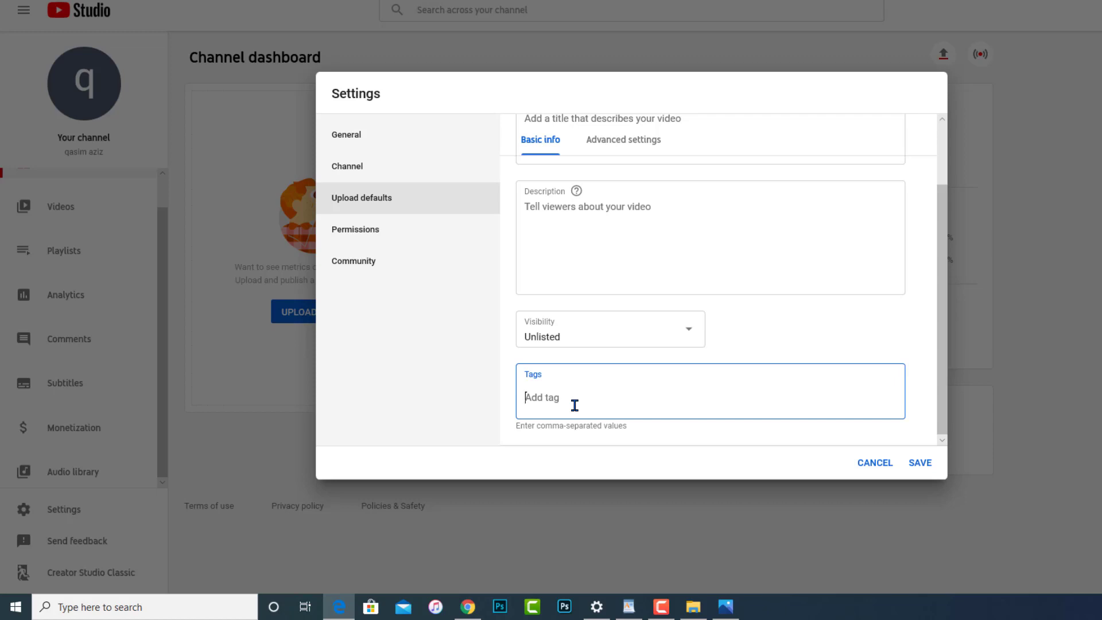
type("qasimaziz")
key("Return")
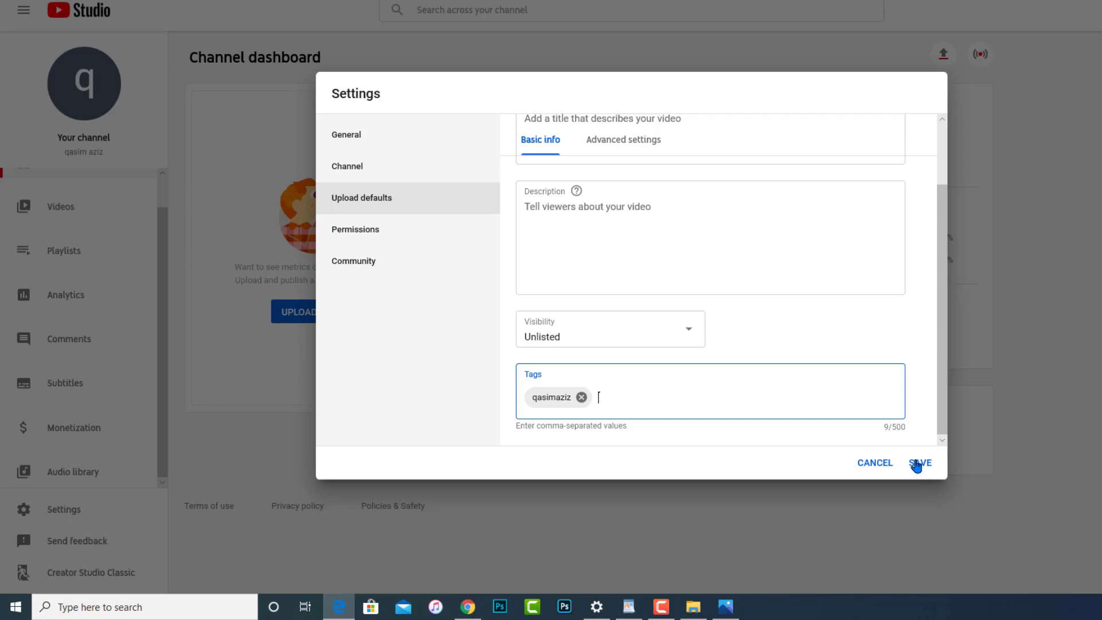
- Review the community automated filters down to blocked words and save the channel settings
left_click(361, 259)
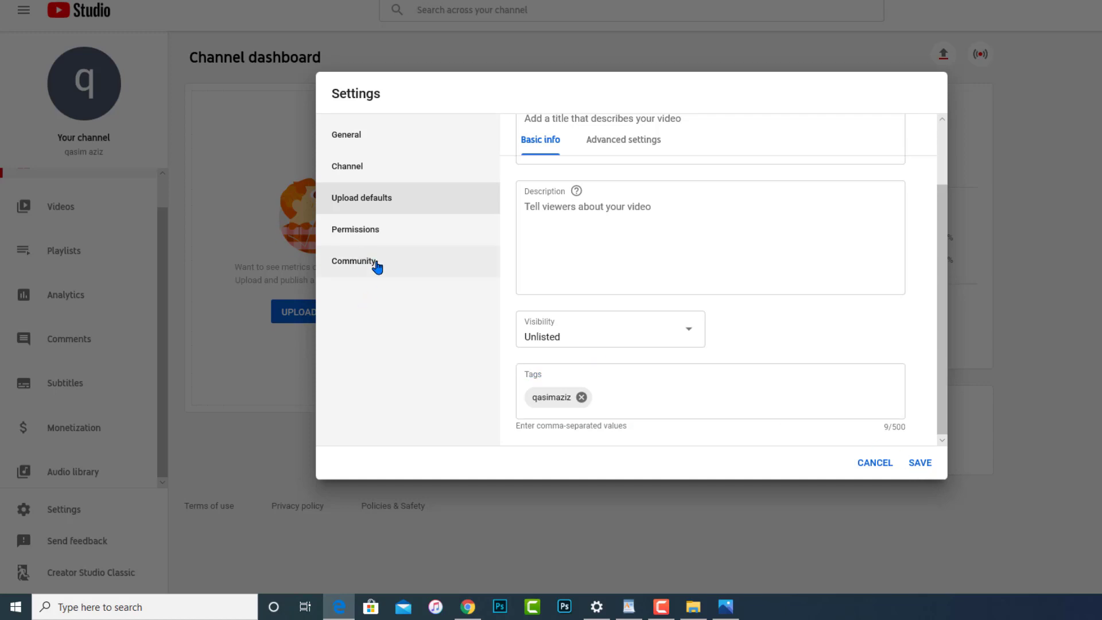
left_click(394, 273)
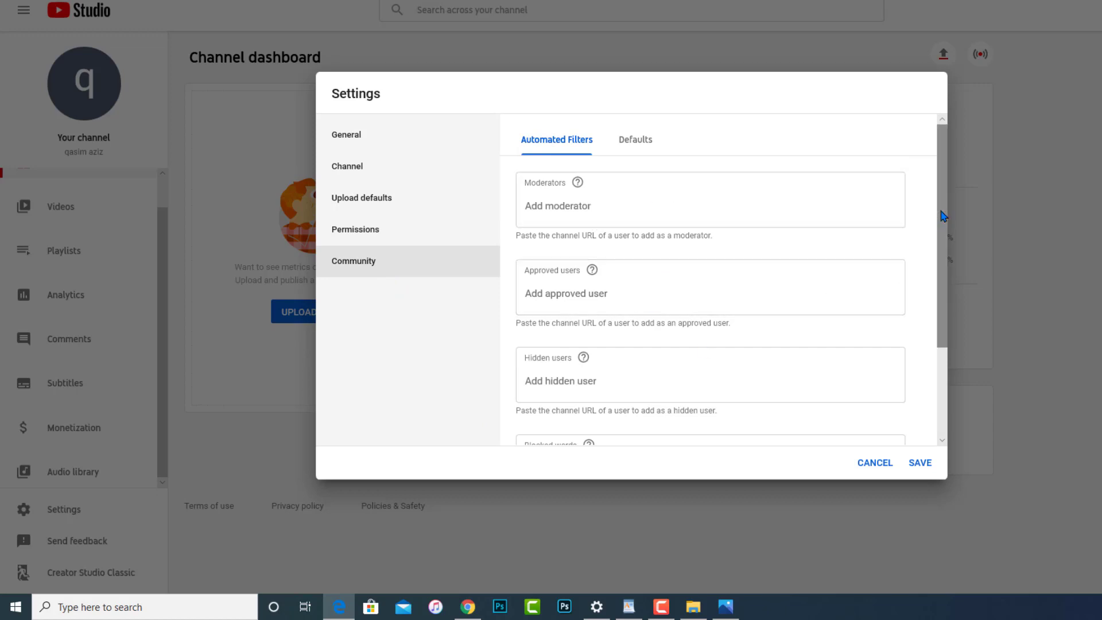
left_click_drag(941, 223, 921, 314)
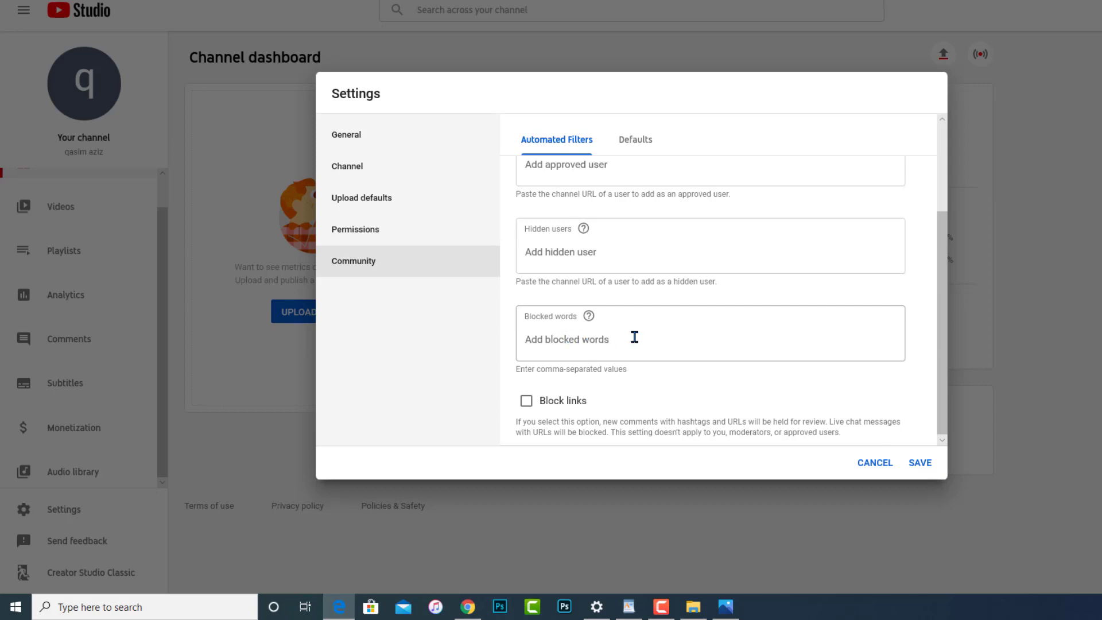
left_click(921, 464)
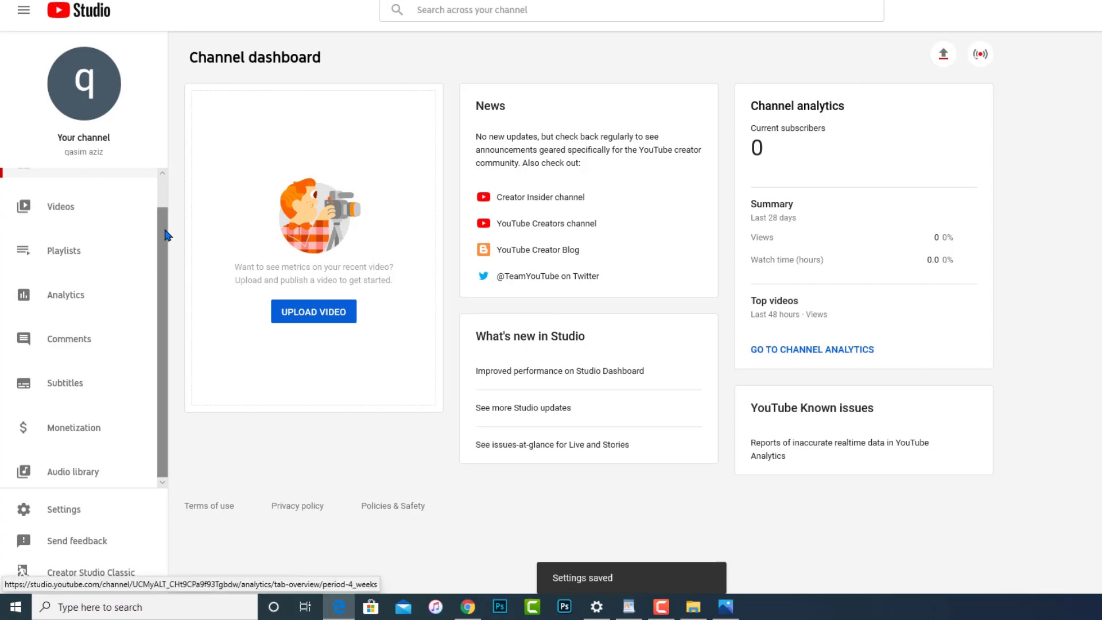
- Go from the Studio dashboard to the channel's public page and open its customization view
scroll(166, 246, "up", 2)
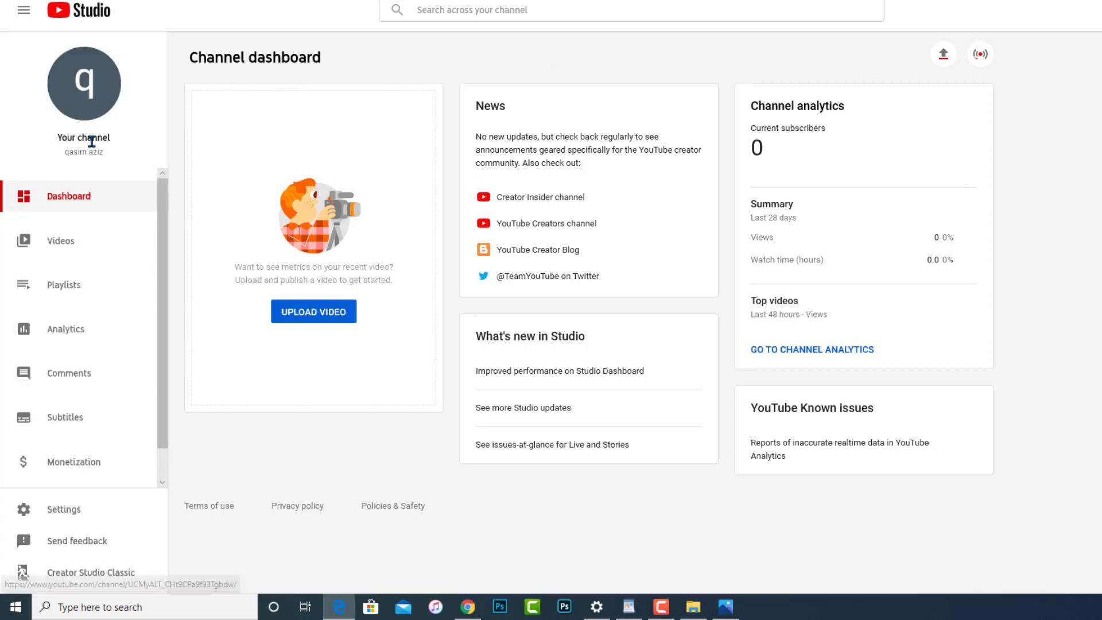
left_click(100, 75)
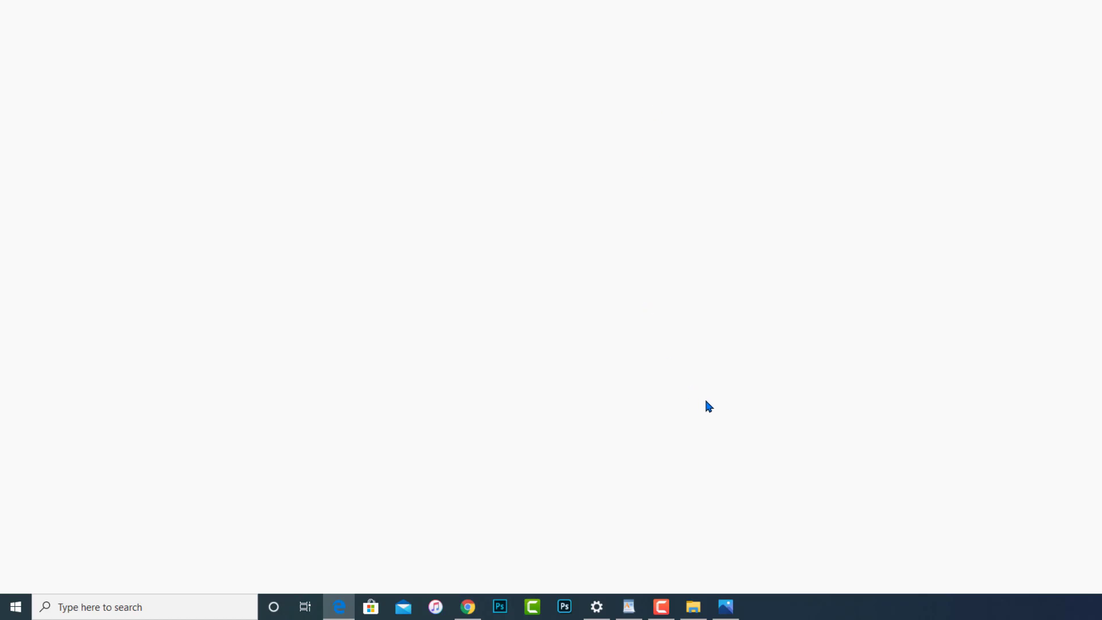
left_click(661, 606)
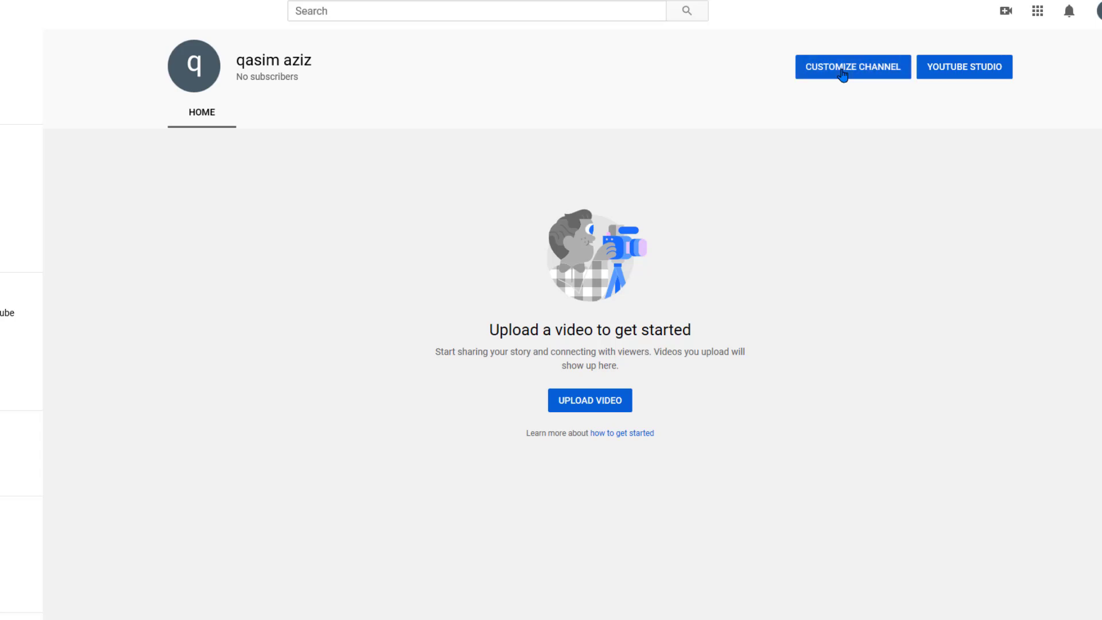
left_click(842, 74)
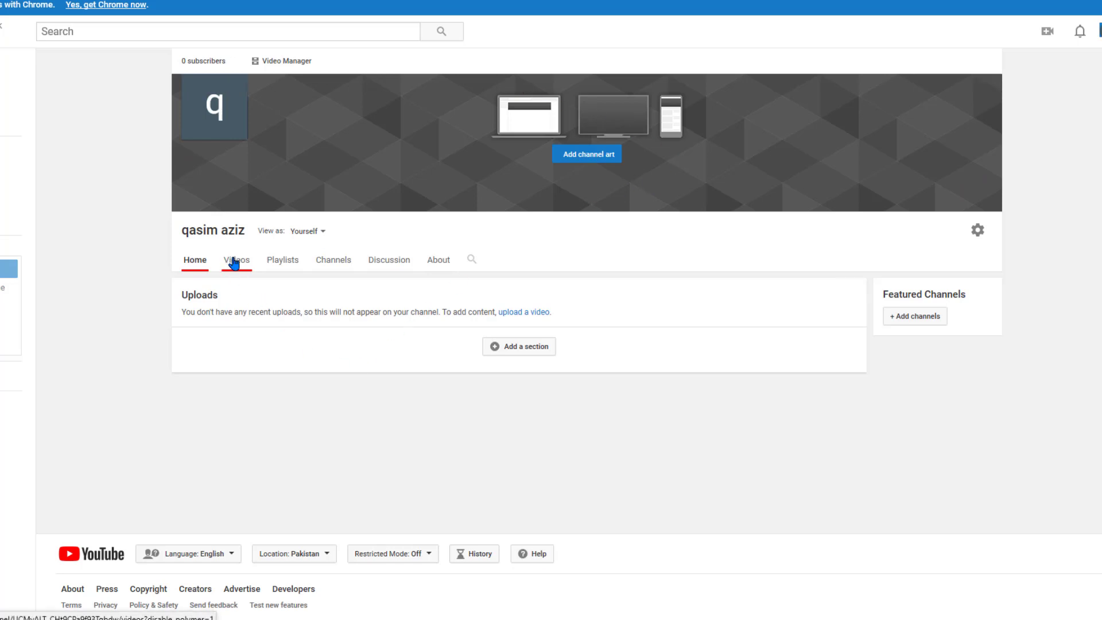
- Open the business inquiries email and the channel description for editing in the channel's About section
left_click(435, 265)
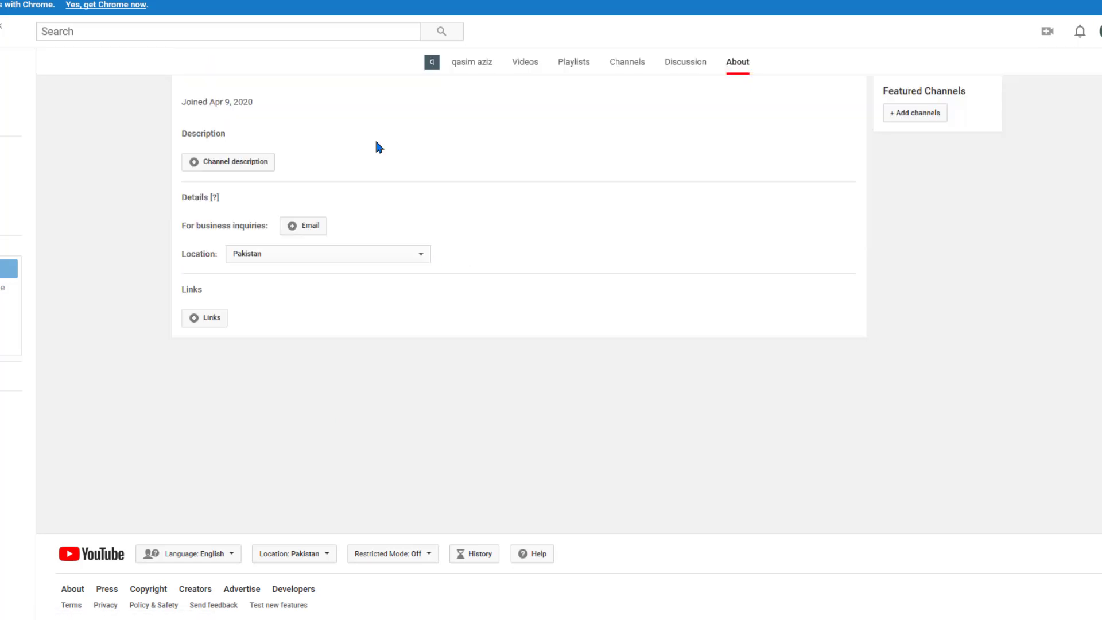
left_click(299, 226)
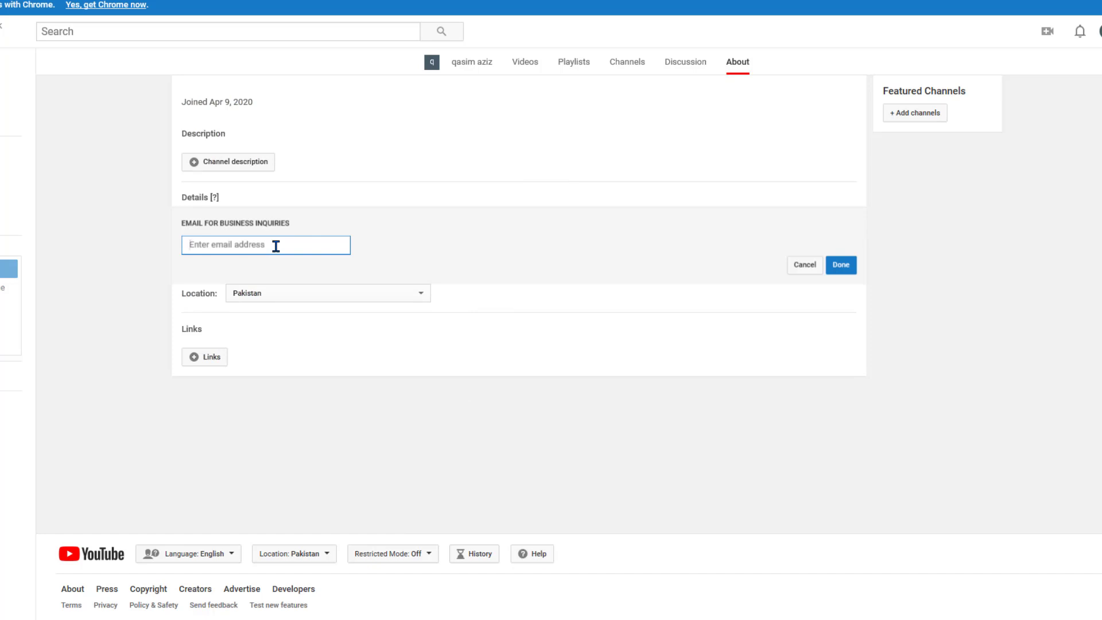
left_click(242, 165)
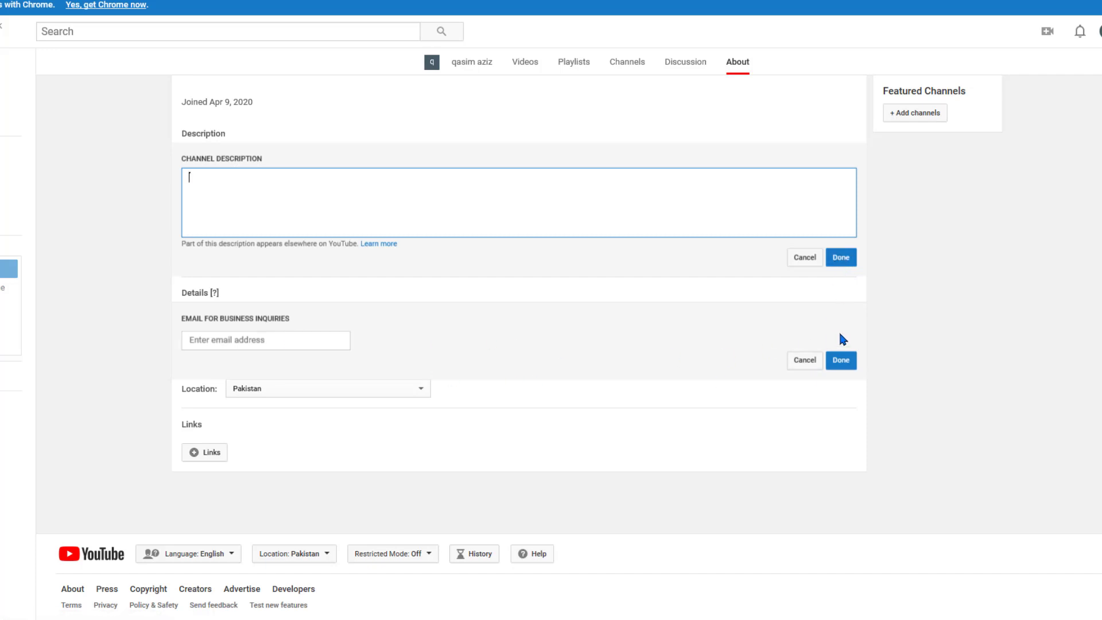
left_click(841, 360)
- Try to add a custom link titled facebook with an empty URL to the channel's About section
left_click(202, 463)
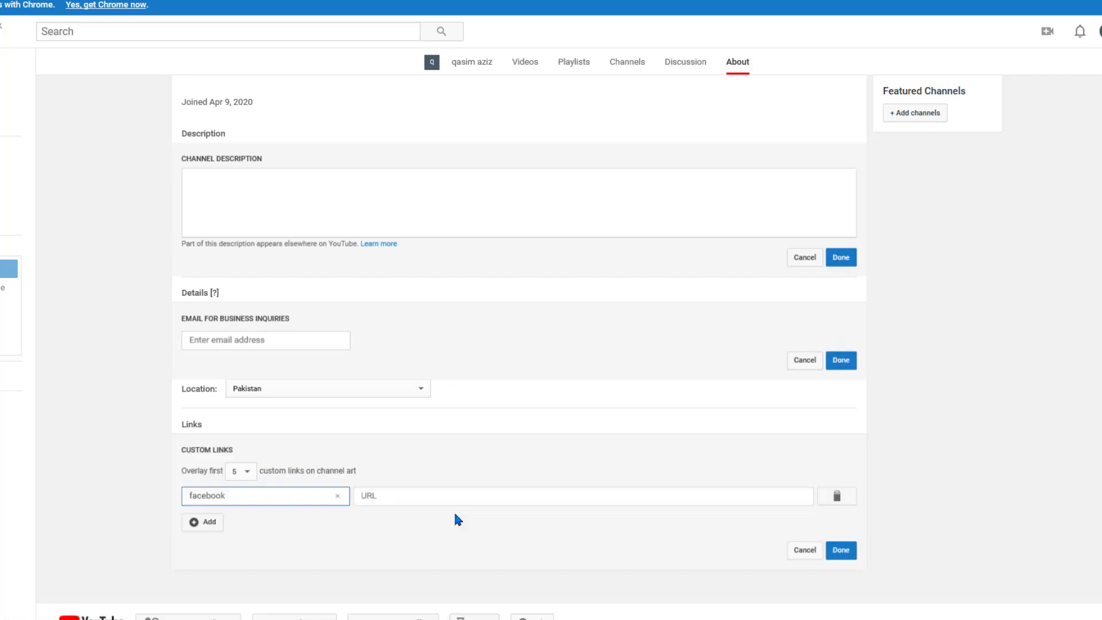
left_click(399, 494)
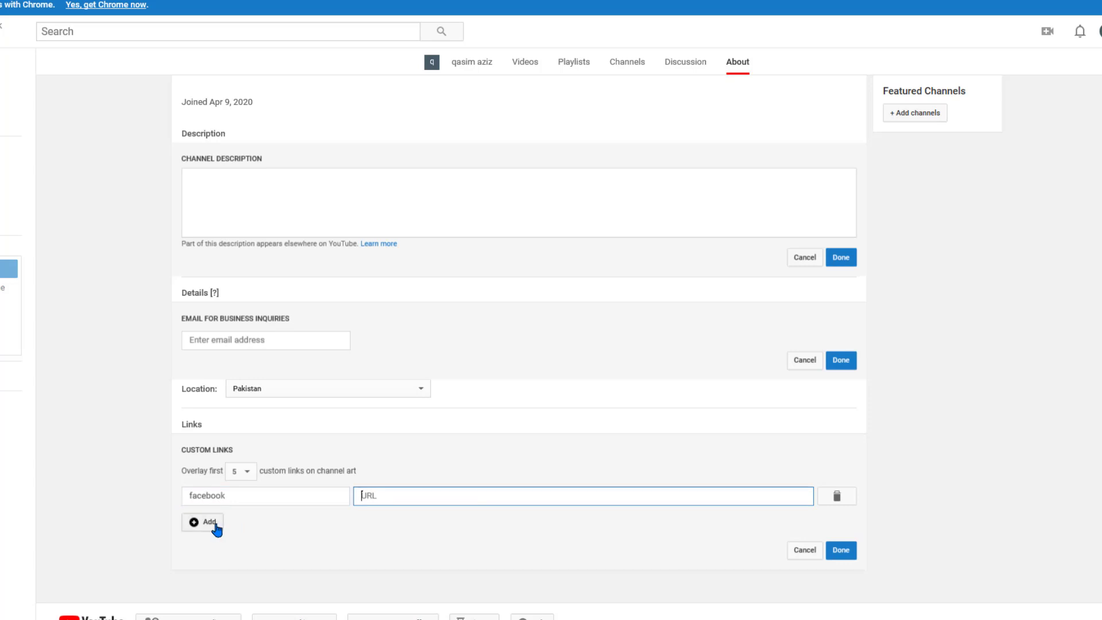
left_click(841, 550)
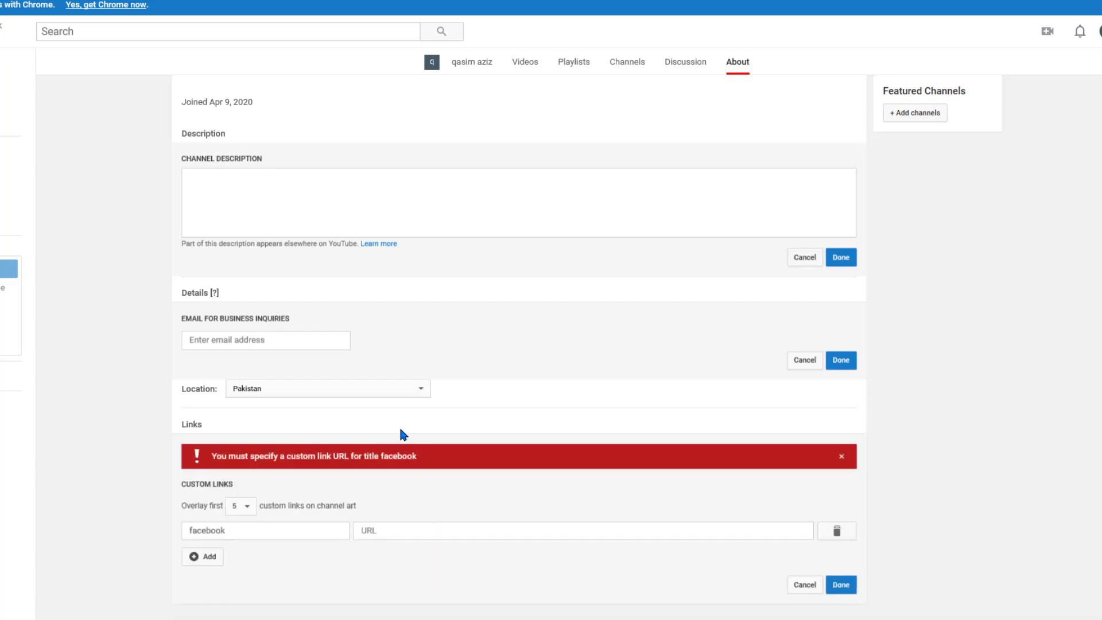
scroll(404, 431, "down", 2)
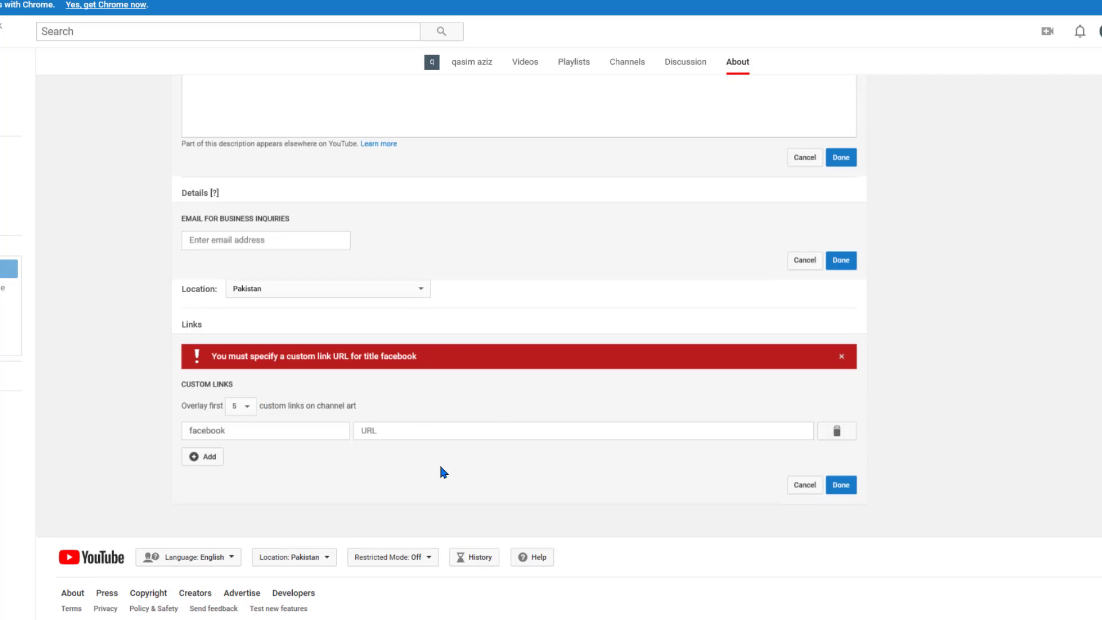
scroll(439, 463, "up", 2)
scroll(556, 411, "up", 3)
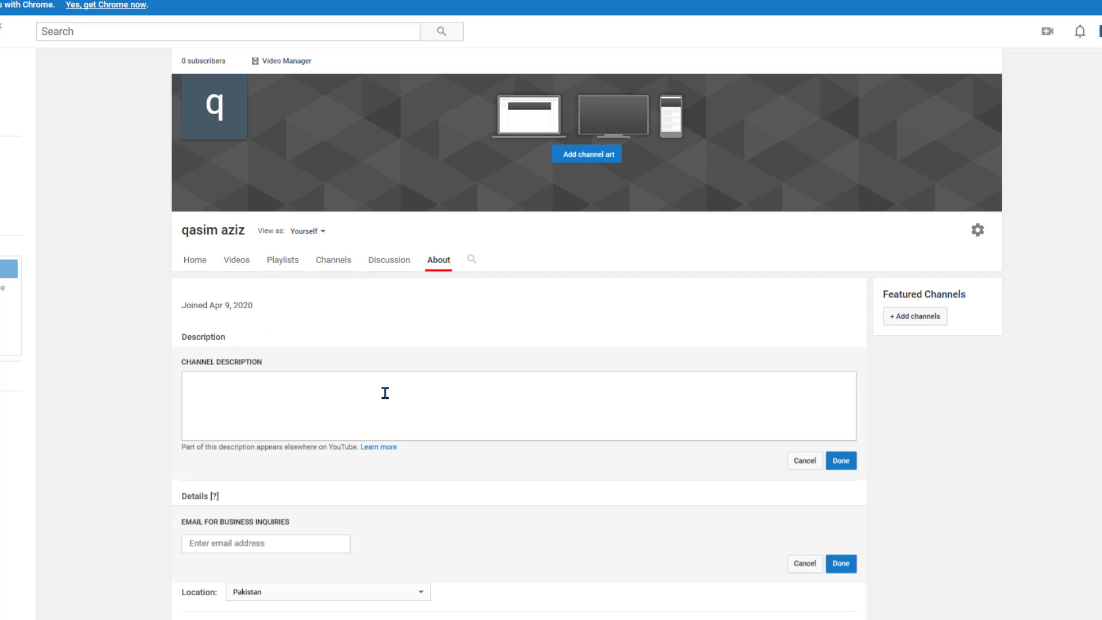
- Visit the Video Manager and check the View as options on the channel's customization page
left_click(290, 62)
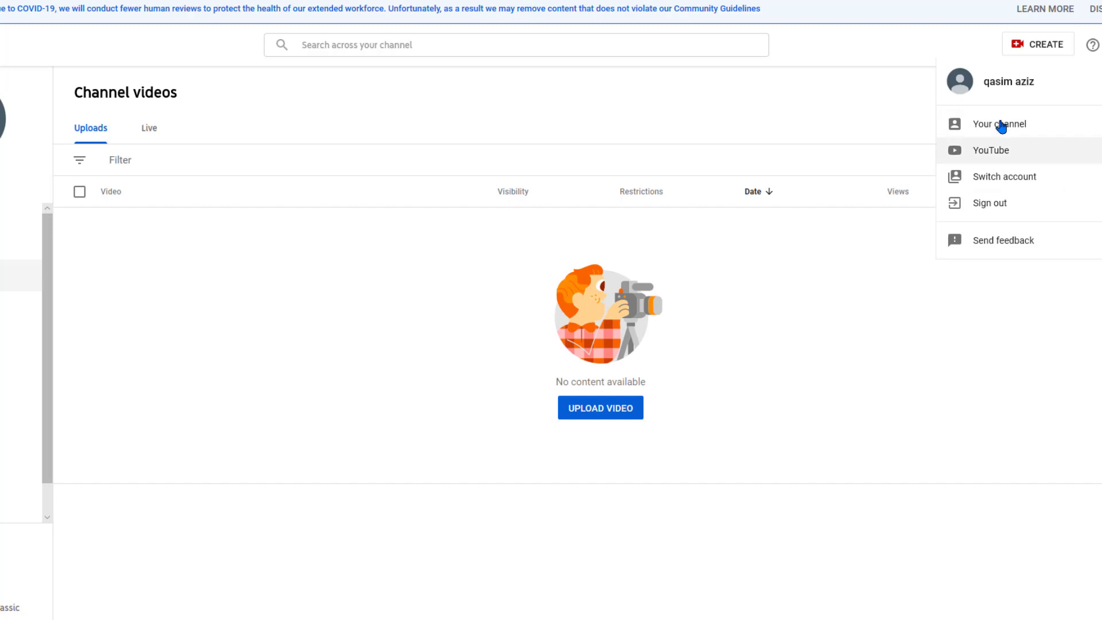
left_click(1001, 125)
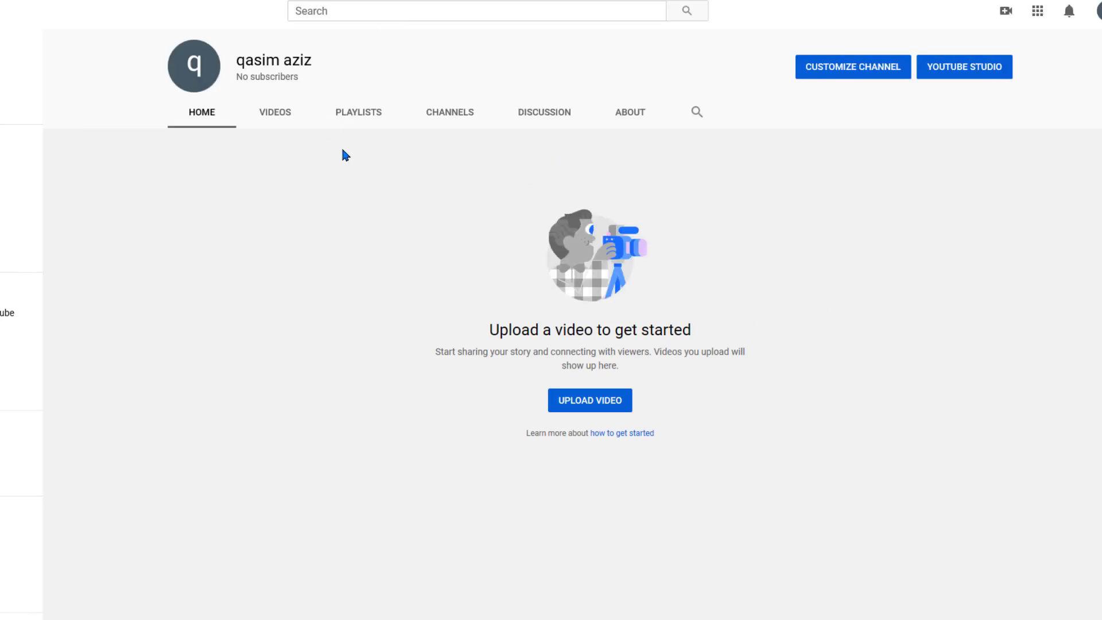
left_click(857, 74)
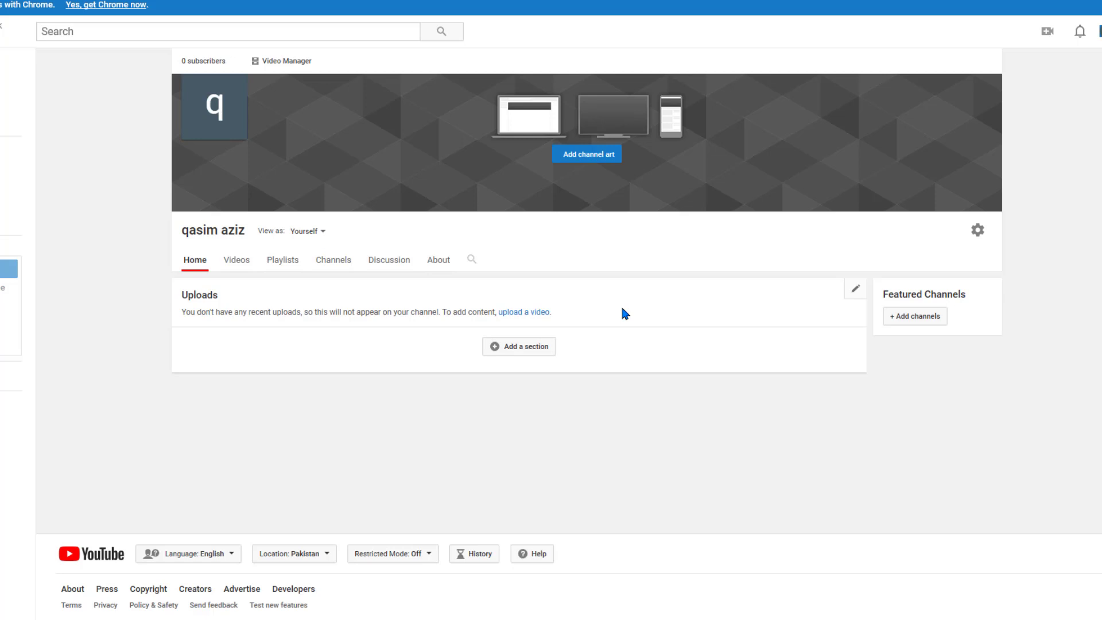
left_click(322, 231)
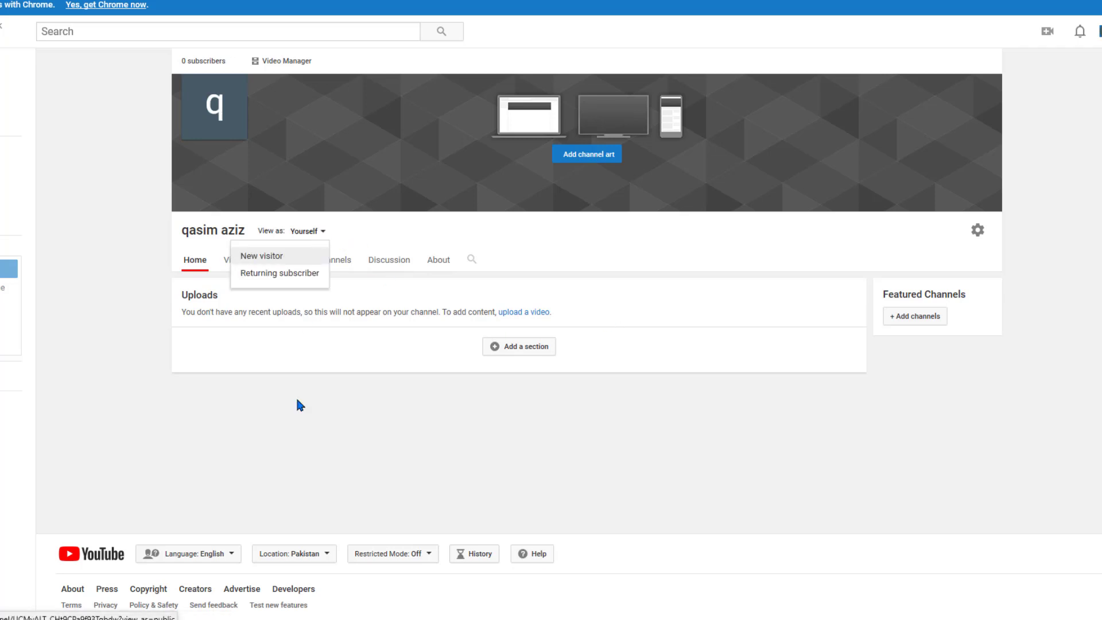
left_click(348, 424)
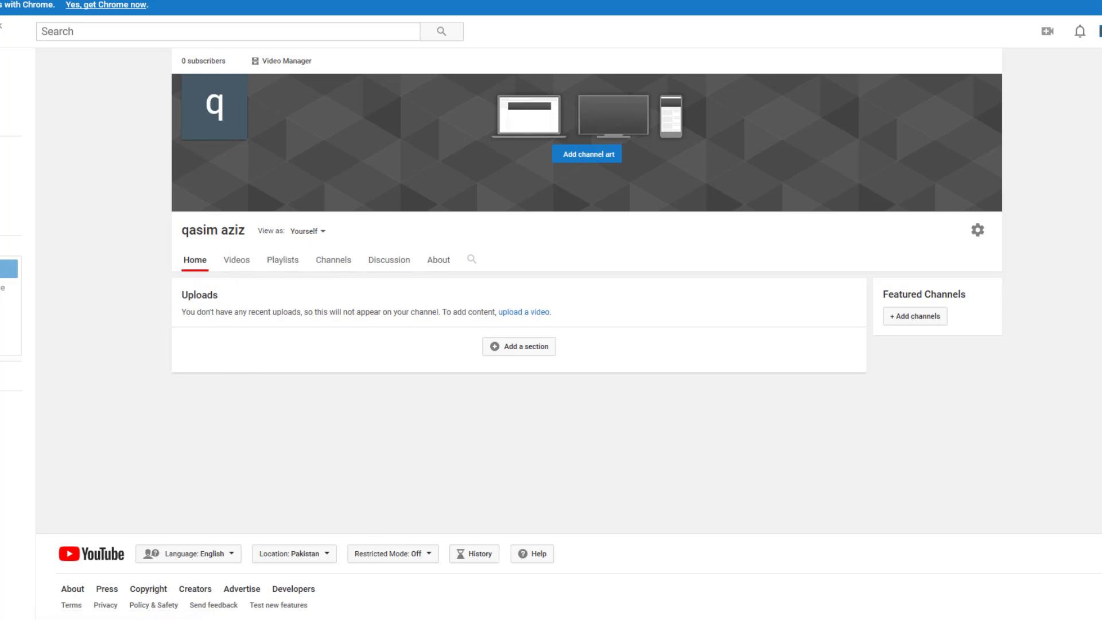